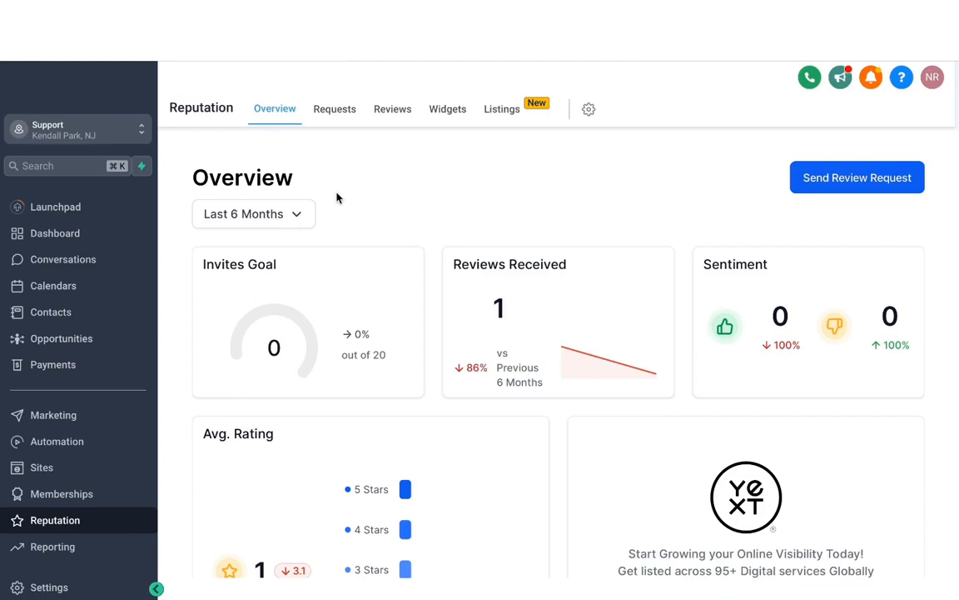
# - Open the Integrations page in the account settings
pyautogui.click(50, 588)
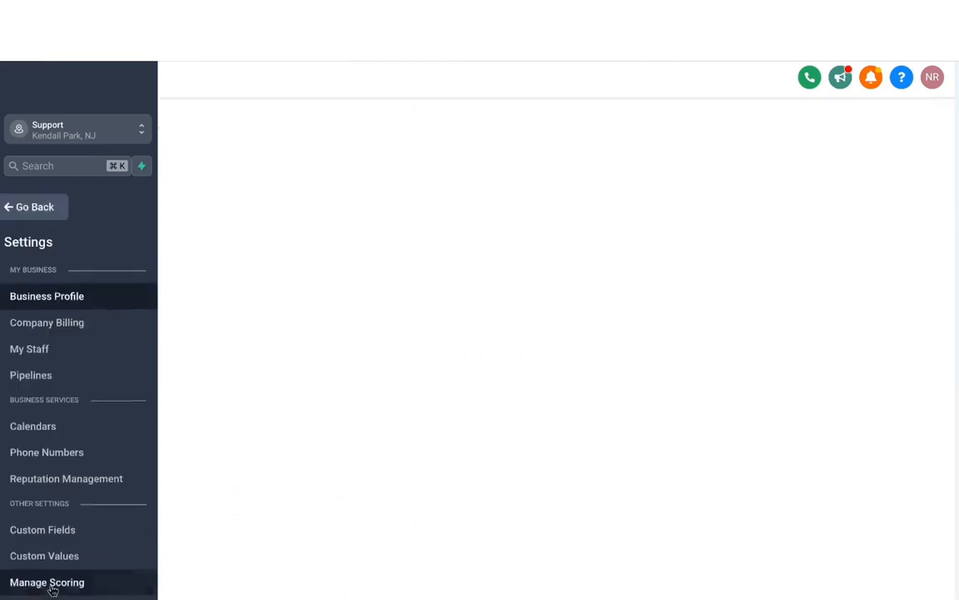
pyautogui.scroll(-3, 38, 368)
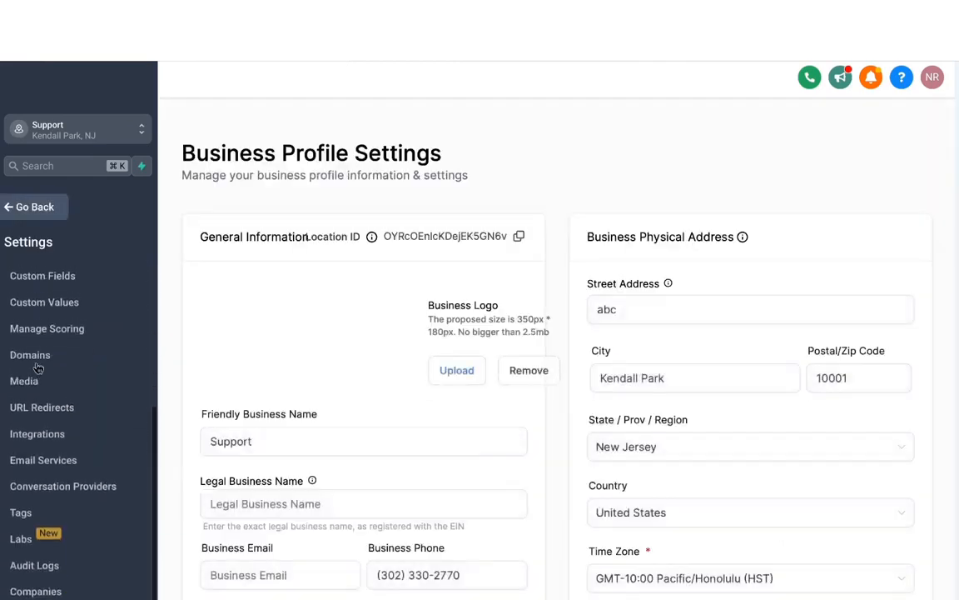
pyautogui.click(37, 439)
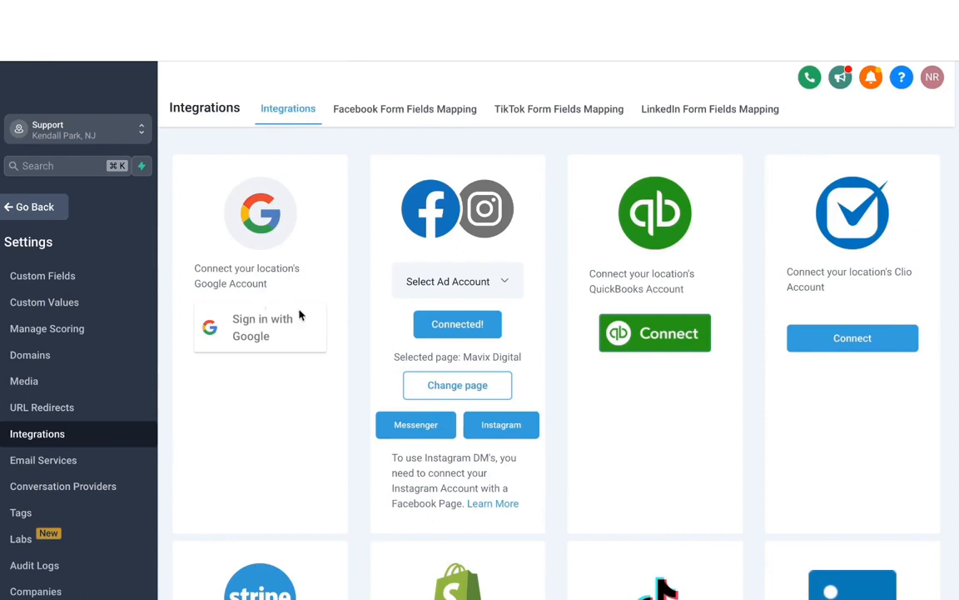
# - Sign in with Google and allow Lead Connector to access the Google account
pyautogui.click(247, 334)
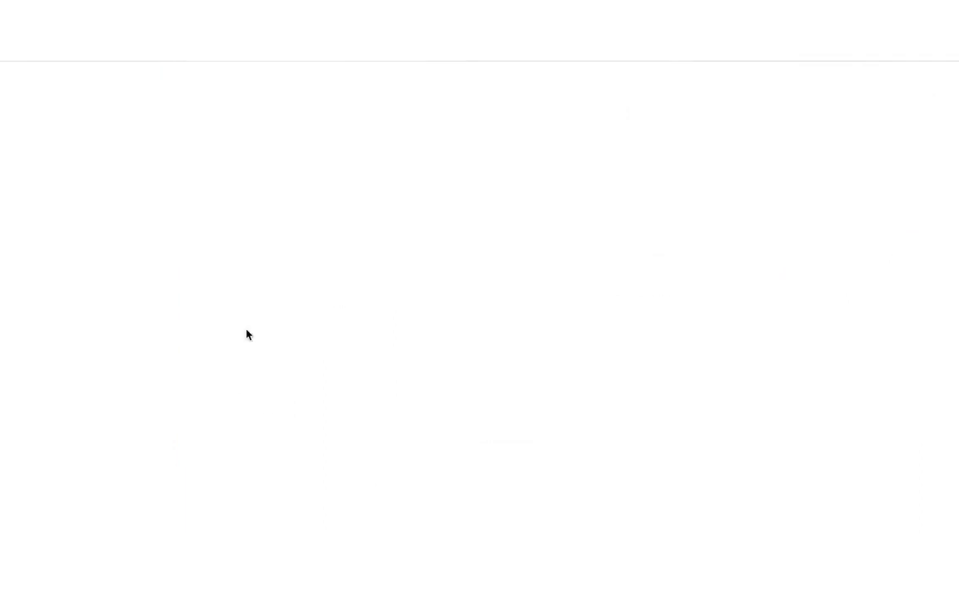
pyautogui.click(415, 240)
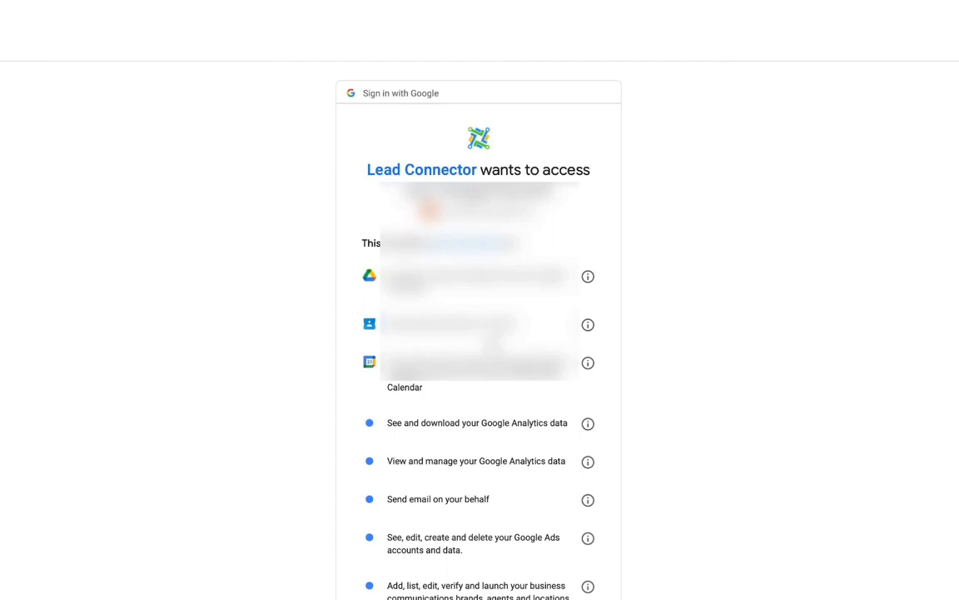
pyautogui.scroll(-5, 525, 495)
pyautogui.click(530, 518)
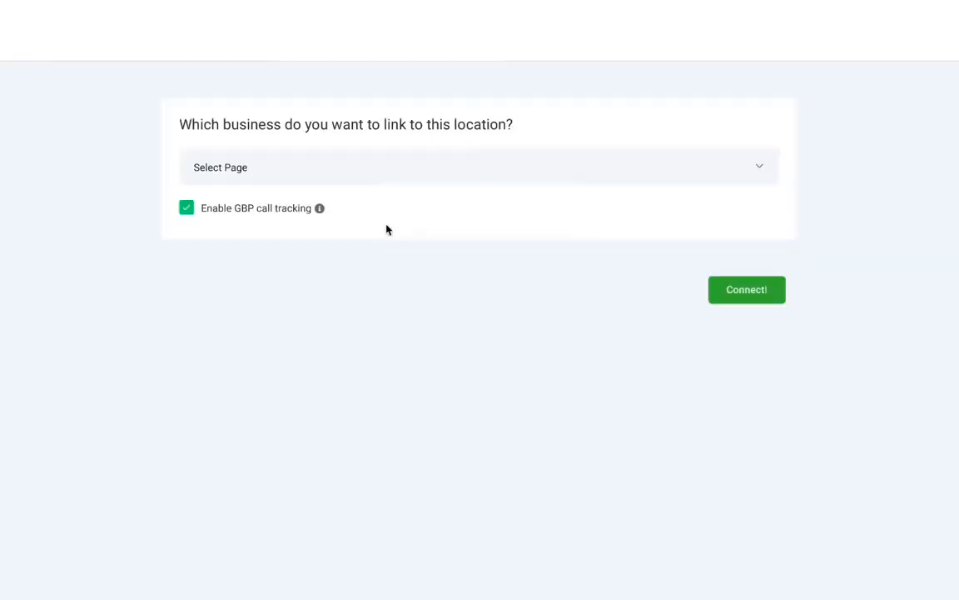
# - Choose the business to link to this location and connect the Google Business Profile
pyautogui.click(269, 174)
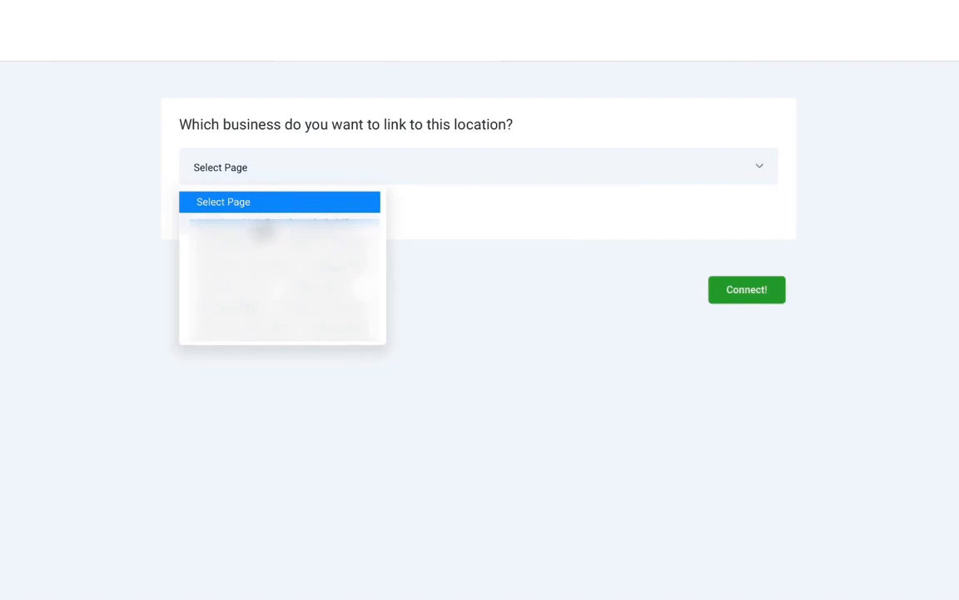
pyautogui.click(260, 230)
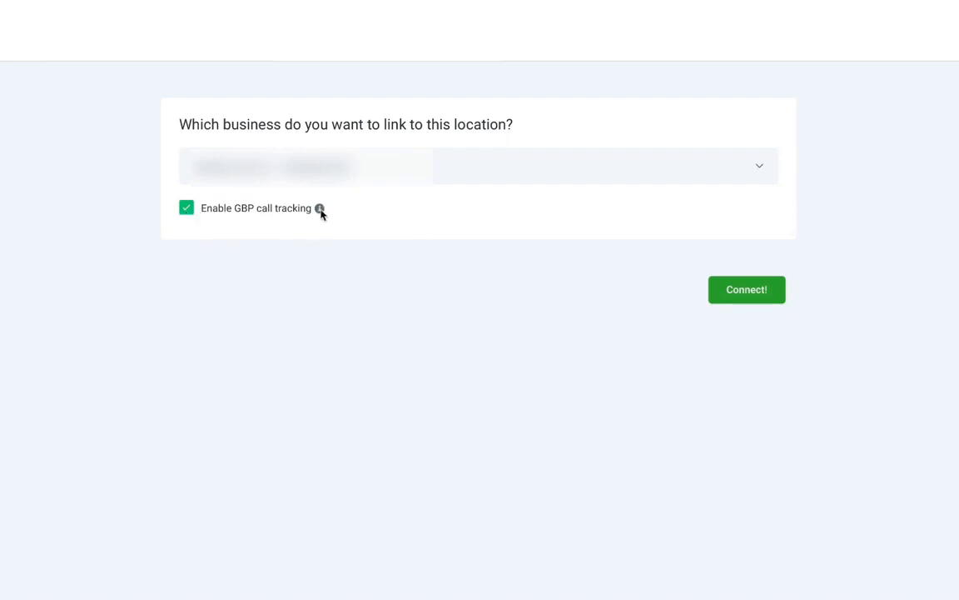
pyautogui.moveTo(322, 212)
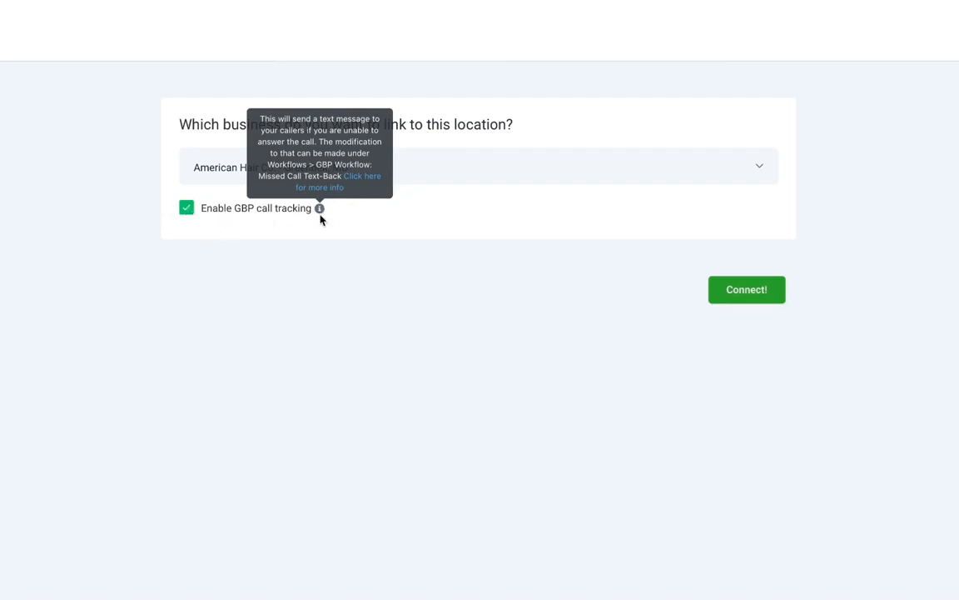
pyautogui.click(189, 213)
pyautogui.click(739, 289)
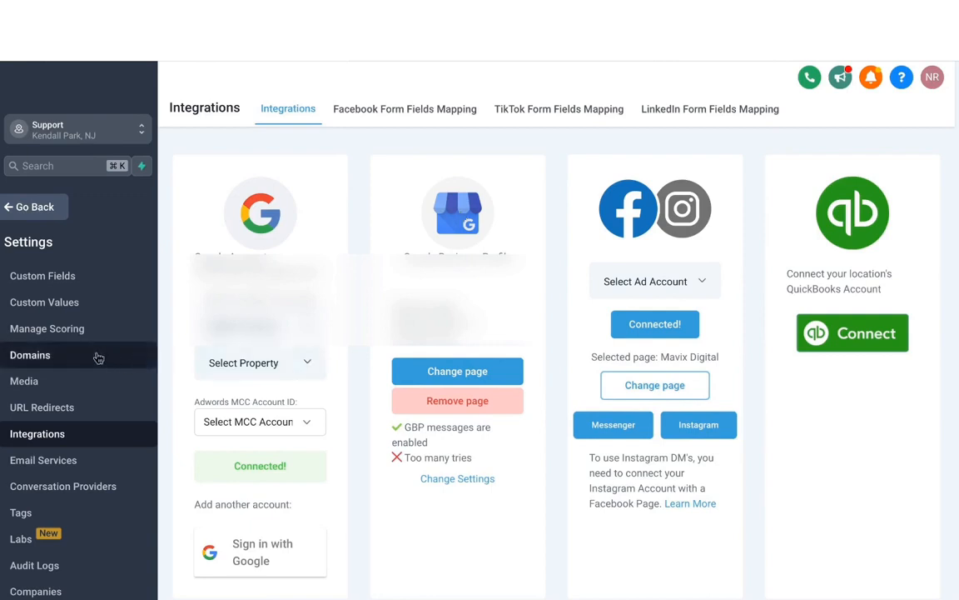
# - Open the Reputation Management settings and select the existing review link
pyautogui.scroll(3, 97, 356)
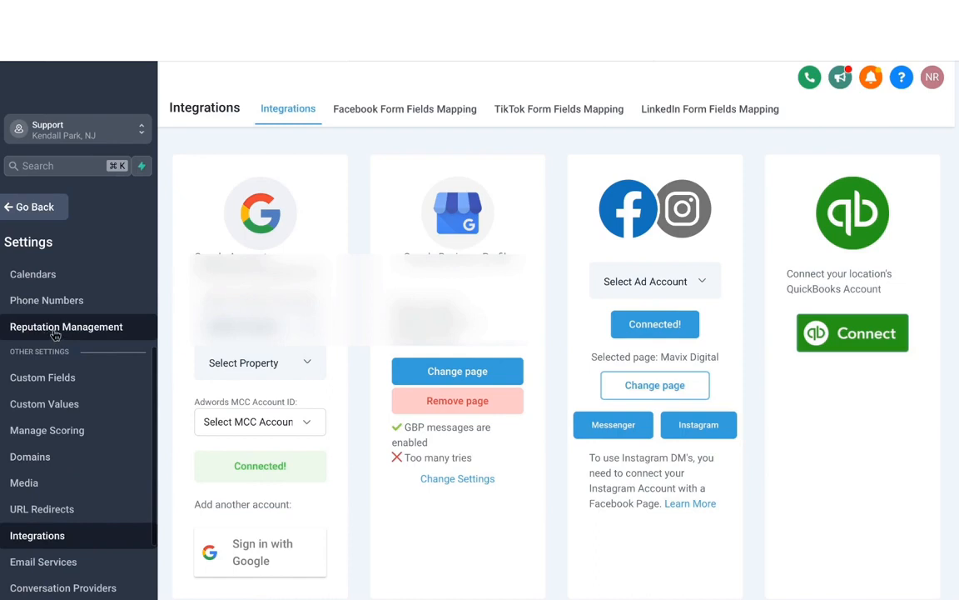
pyautogui.click(54, 332)
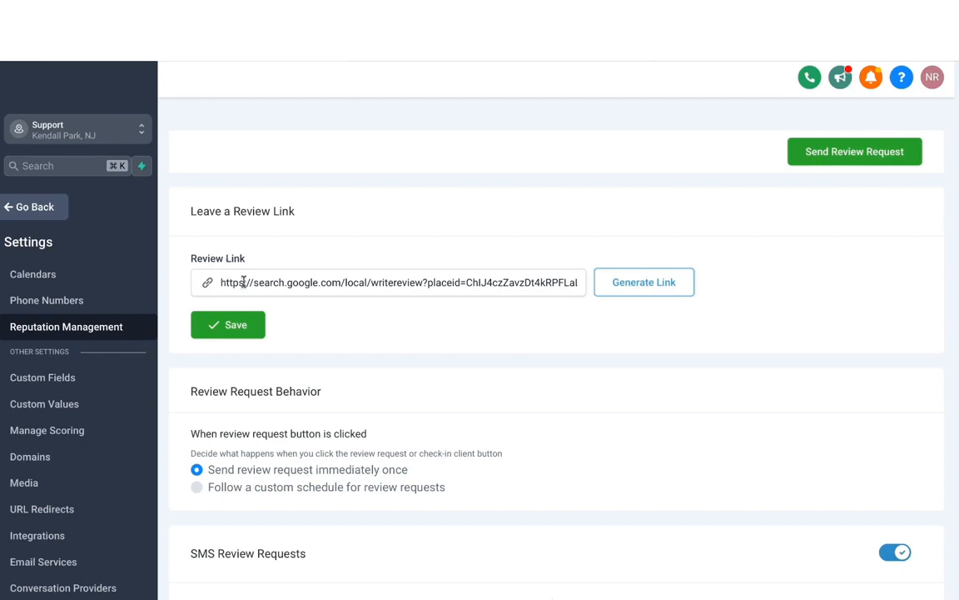
pyautogui.tripleClick(295, 283)
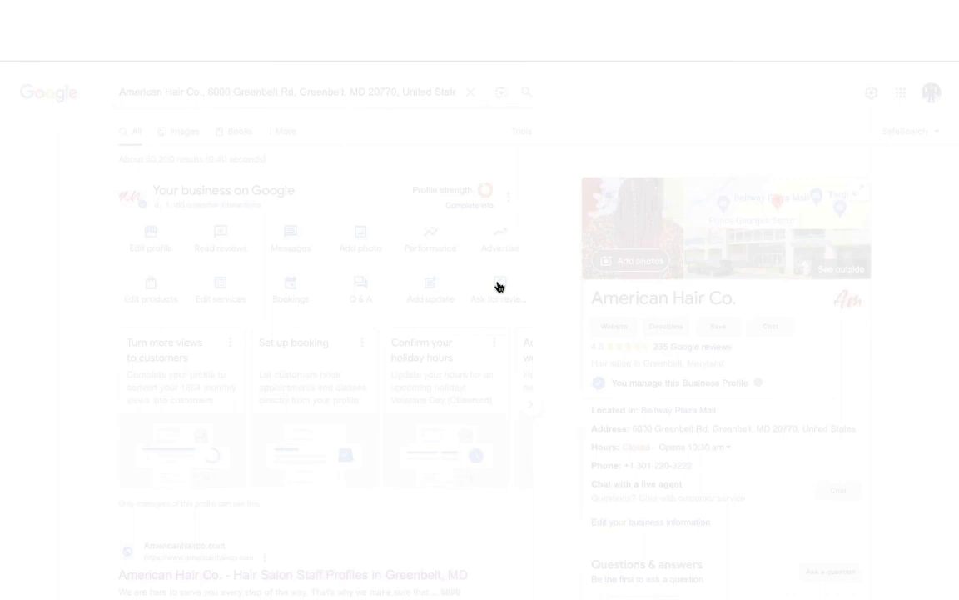
# - Open Ask for reviews on the Google business profile and copy its review link
pyautogui.click(500, 286)
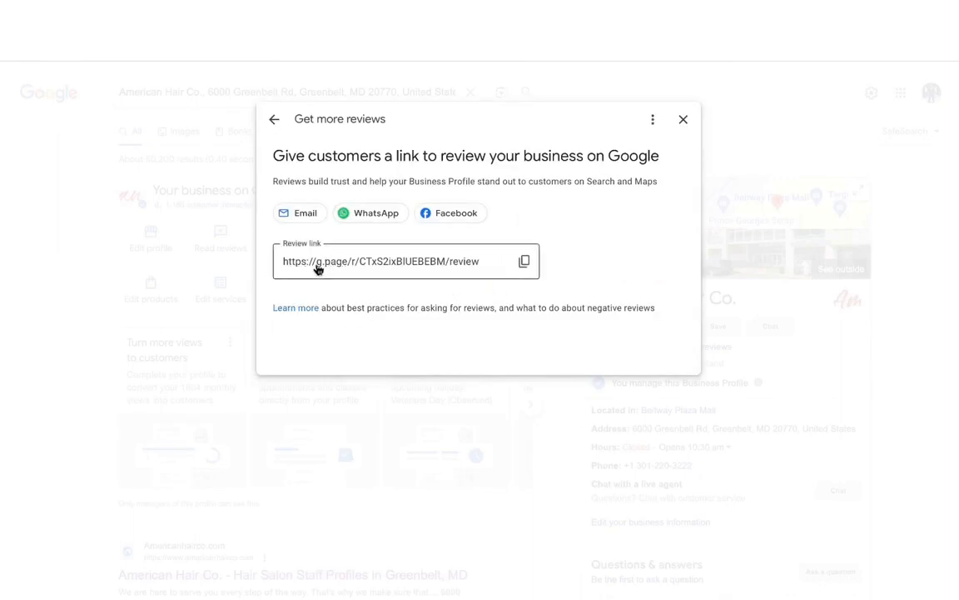
pyautogui.click(524, 262)
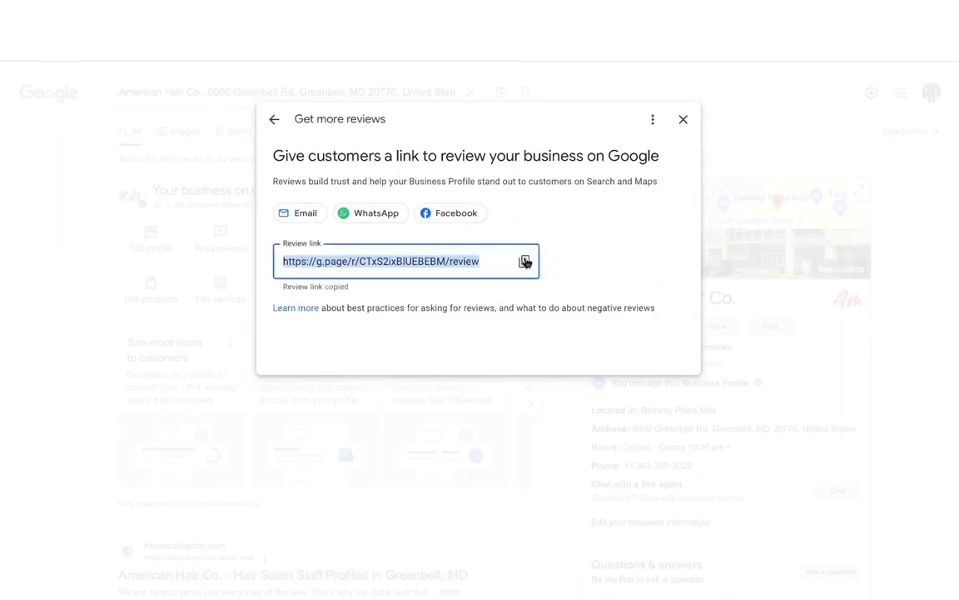
# - Replace the review link with the copied Google review link and save it
pyautogui.click(170, 18)
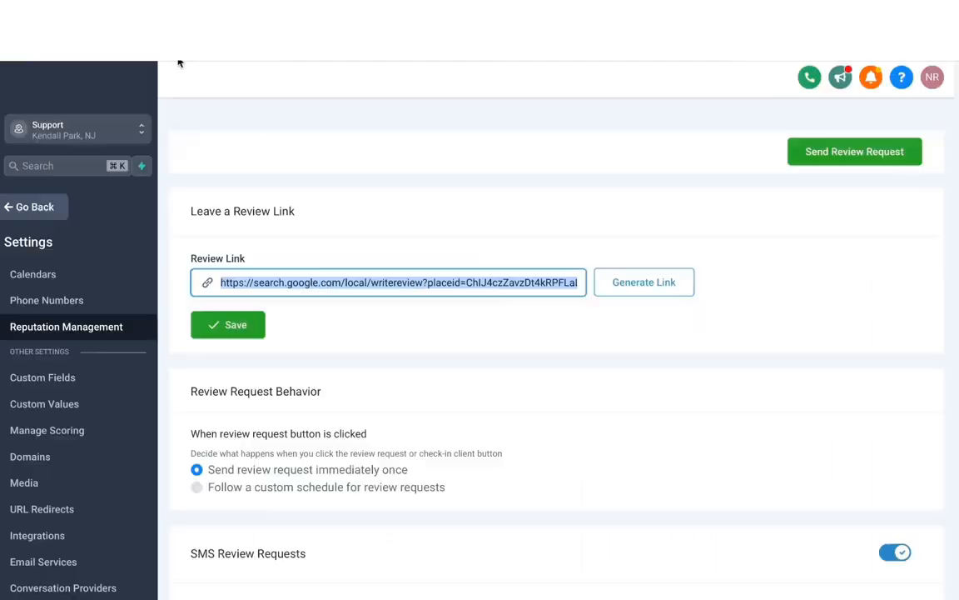
pyautogui.click(411, 281)
pyautogui.hotkey('ctrl', 'a')
pyautogui.hotkey('ctrl', 'v')
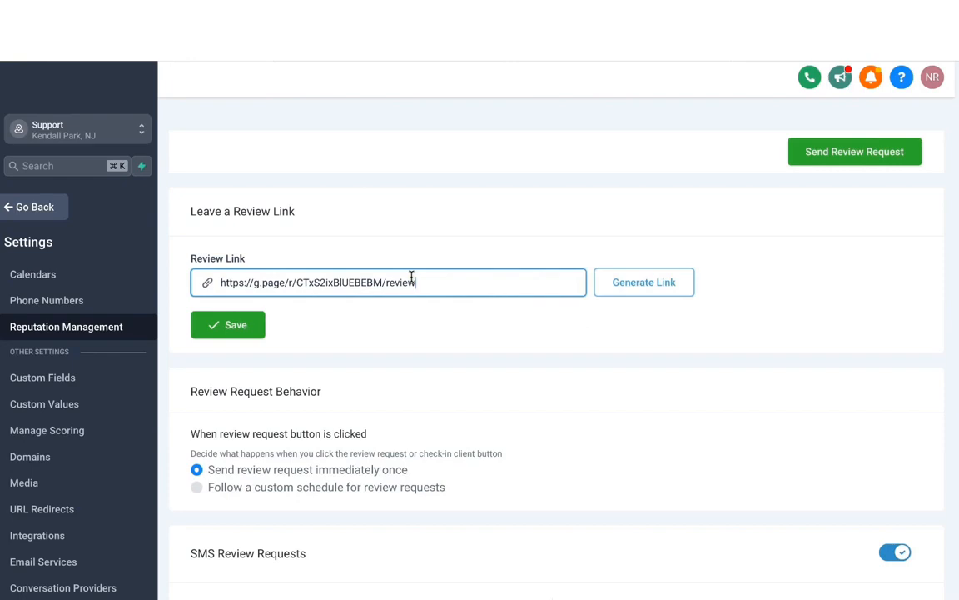
pyautogui.click(233, 326)
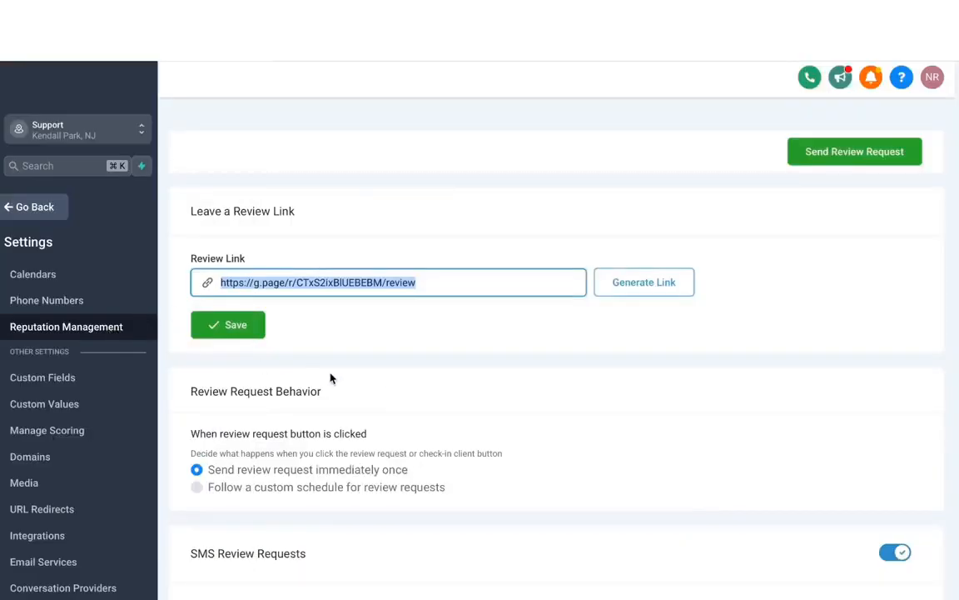
# - Choose to follow a custom schedule for review requests
pyautogui.scroll(-3, 331, 379)
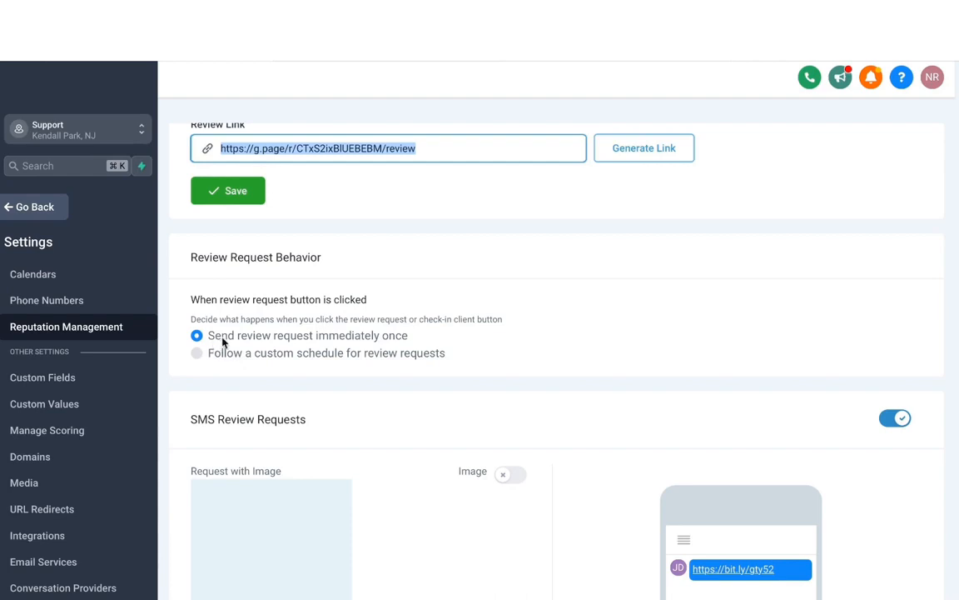
pyautogui.scroll(-1, 228, 337)
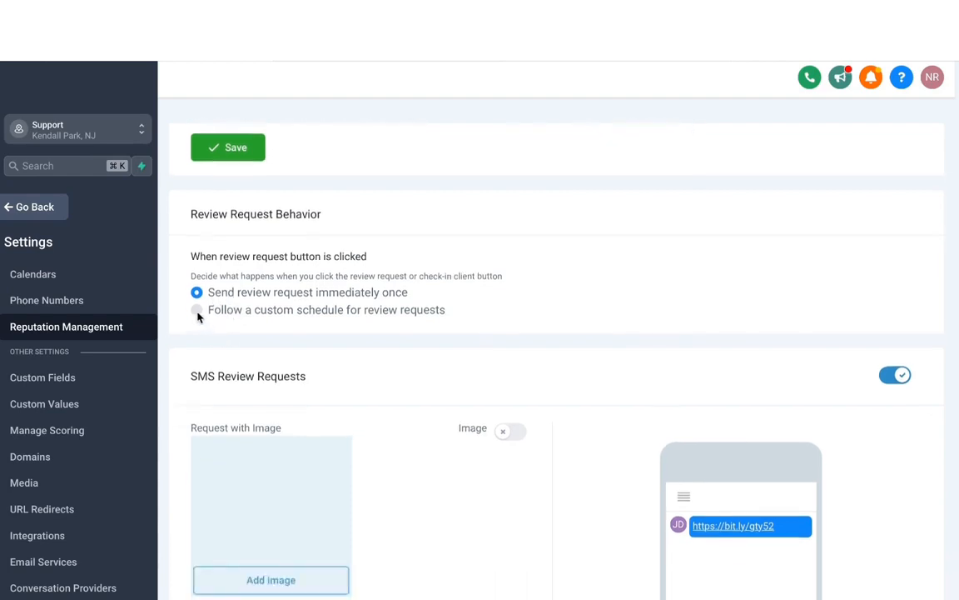
pyautogui.click(198, 311)
# - Examine the SMS and email send-timing and repeat options for the custom schedule
pyautogui.scroll(-3, 305, 358)
pyautogui.scroll(-5, 306, 360)
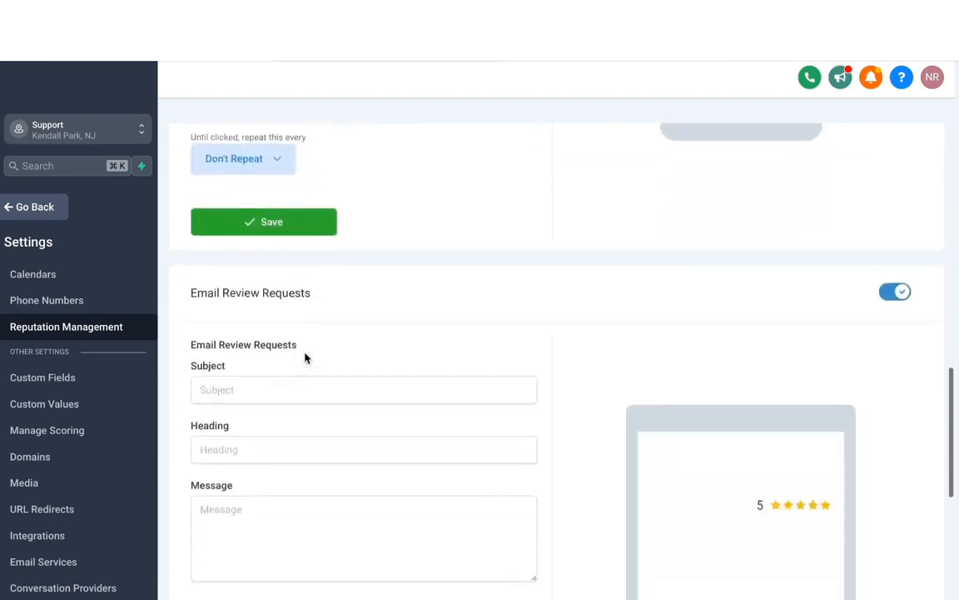
pyautogui.scroll(3, 357, 420)
pyautogui.scroll(-1, 357, 420)
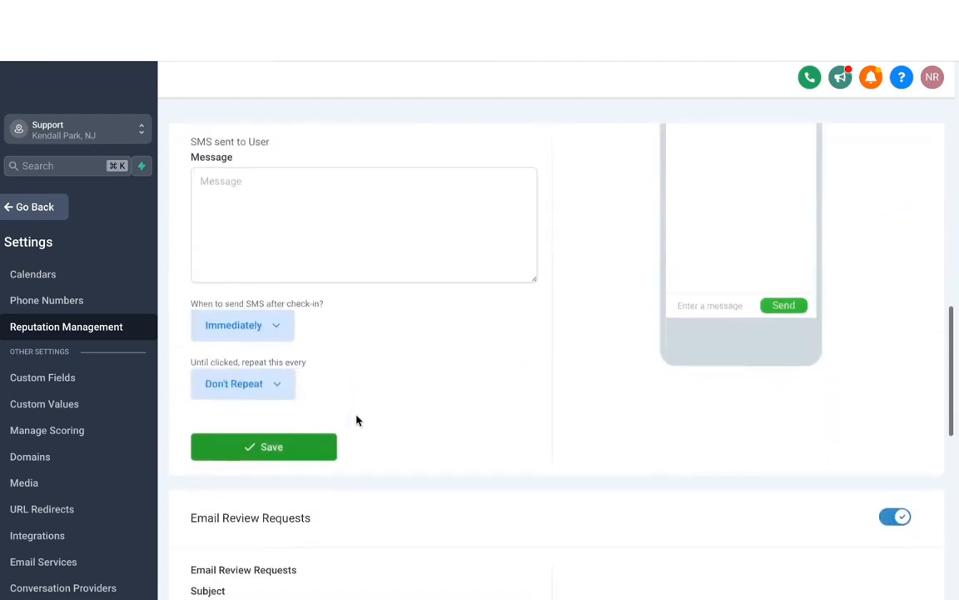
pyautogui.click(251, 324)
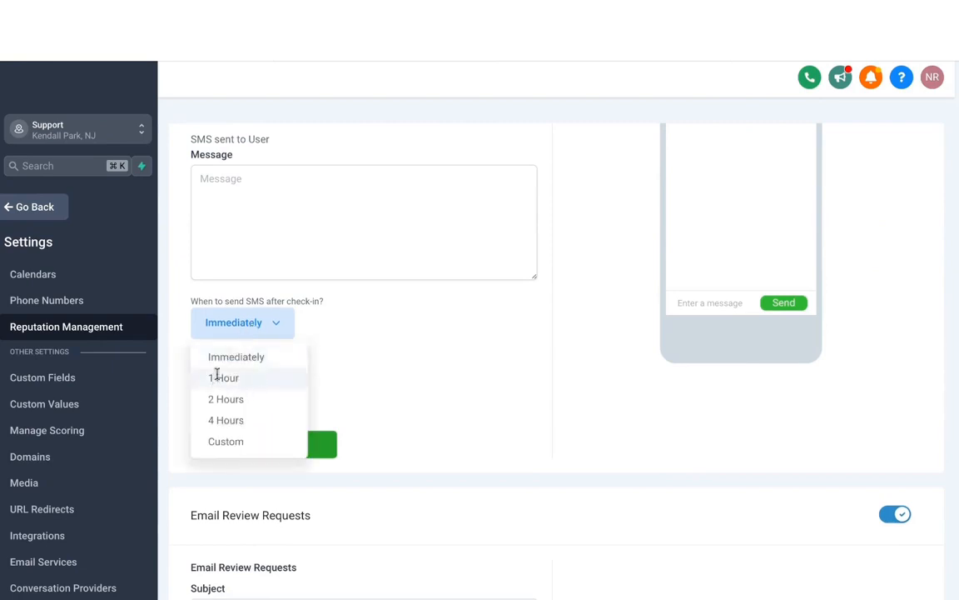
pyautogui.click(307, 381)
pyautogui.click(287, 383)
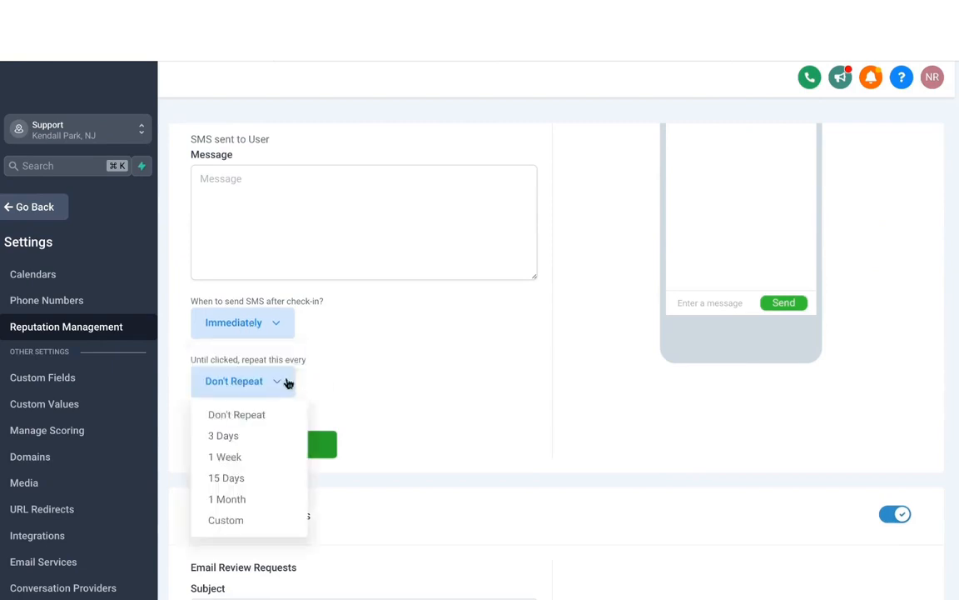
pyautogui.click(325, 406)
pyautogui.scroll(-7, 330, 372)
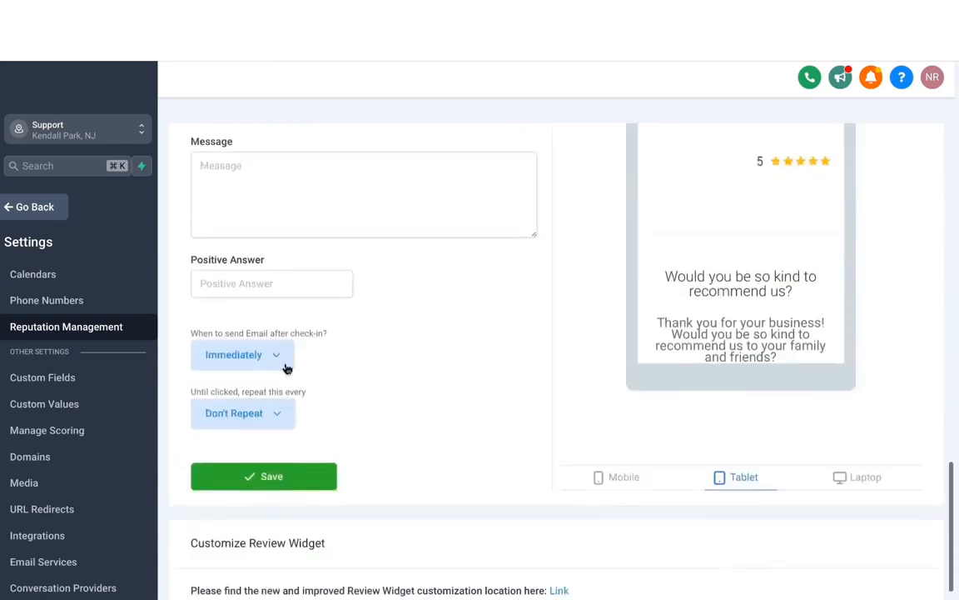
pyautogui.click(286, 358)
# - Switch the review request behaviour back to sending immediately once
pyautogui.scroll(10, 266, 358)
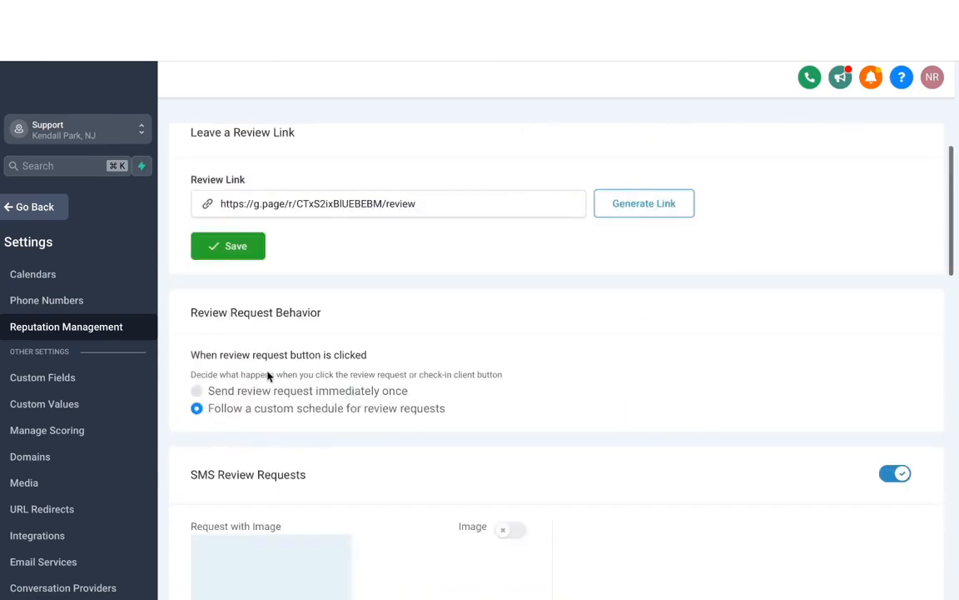
pyautogui.click(207, 392)
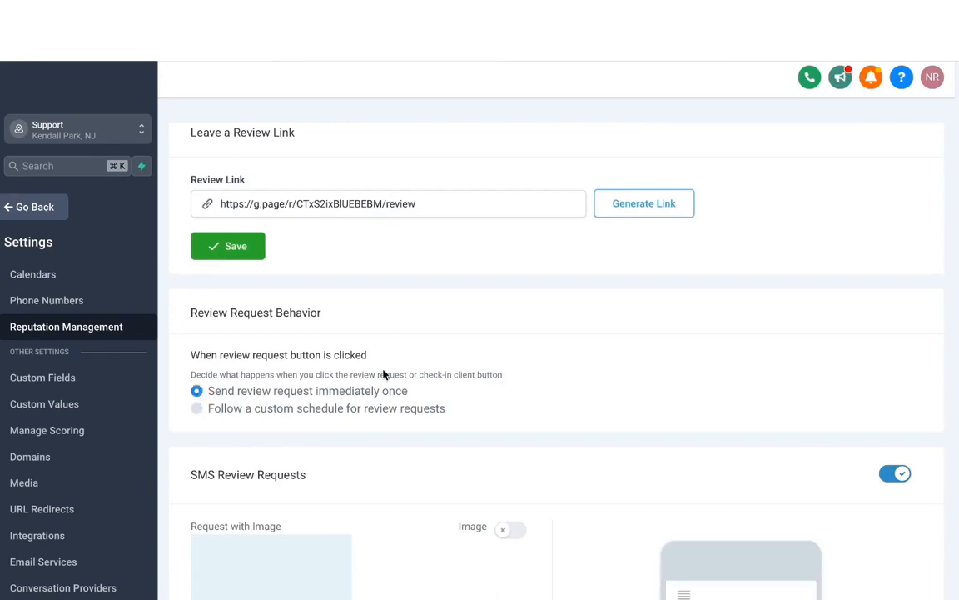
# - Turn on the image option for SMS review requests and save the SMS review request settings
pyautogui.scroll(-3, 383, 375)
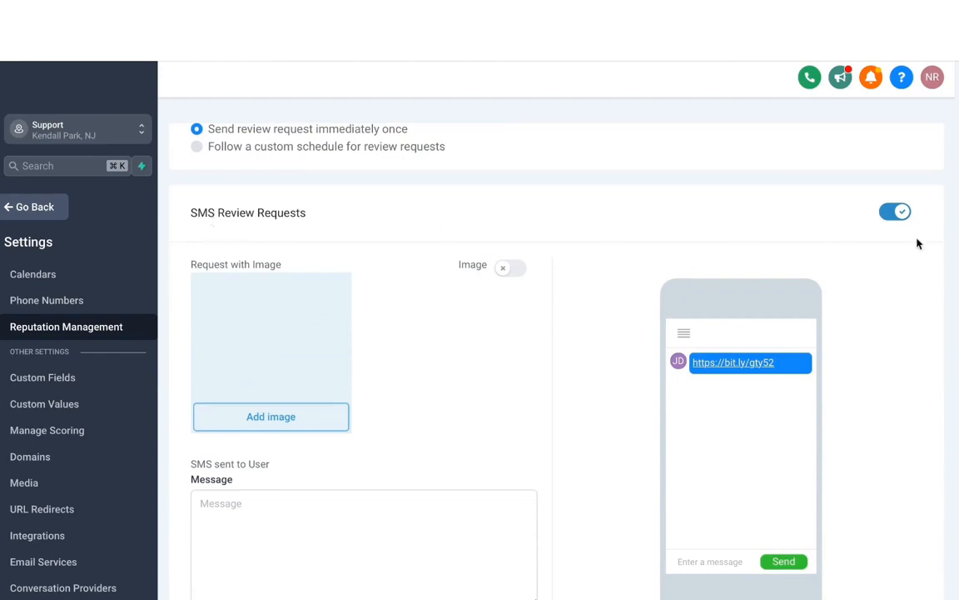
pyautogui.scroll(-1, 605, 255)
pyautogui.scroll(-1, 606, 255)
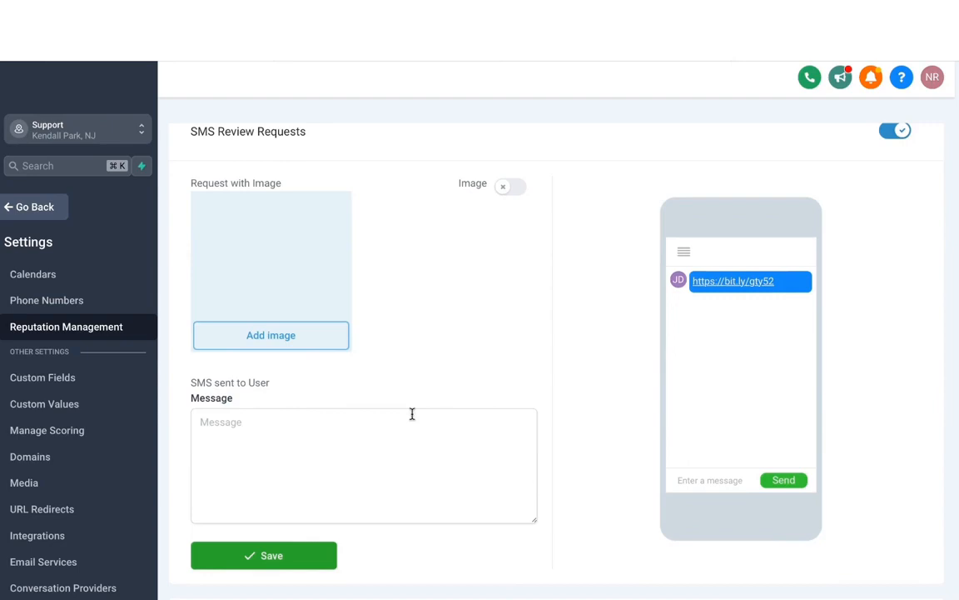
pyautogui.click(509, 188)
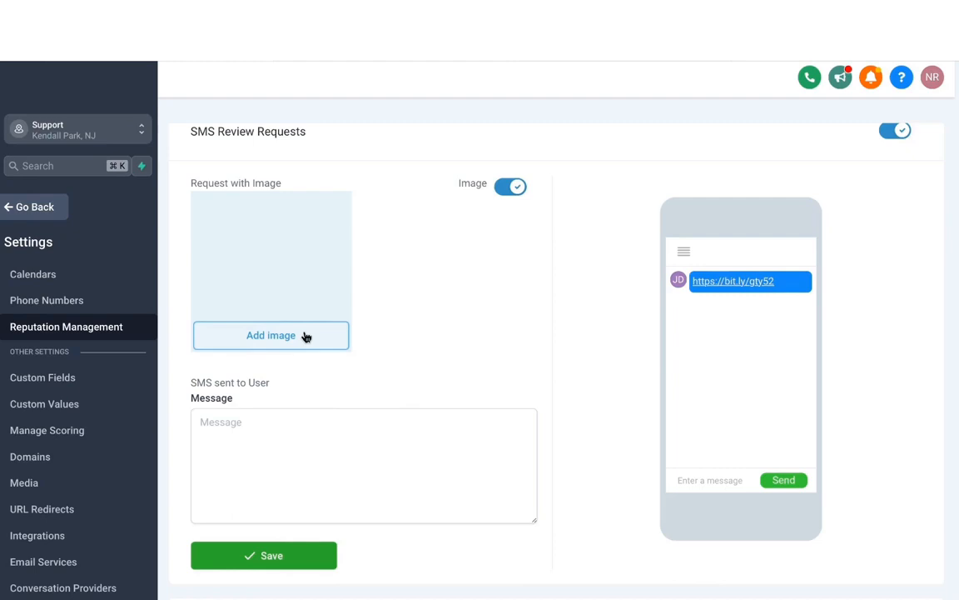
pyautogui.scroll(-1, 307, 398)
pyautogui.click(244, 335)
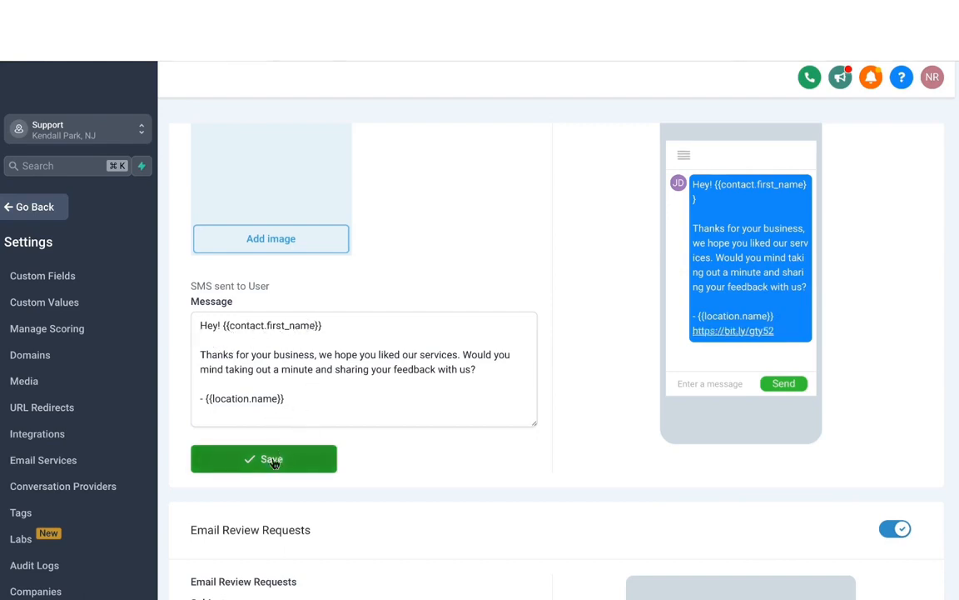
pyautogui.click(271, 462)
# - Examine the email review request fields and their preview
pyautogui.scroll(-4, 298, 257)
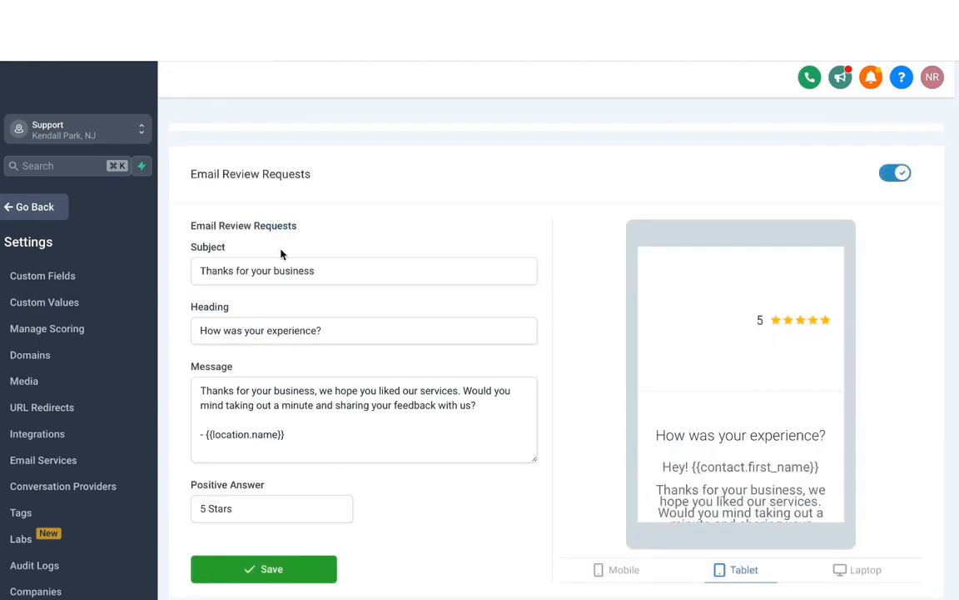
pyautogui.scroll(-1, 292, 340)
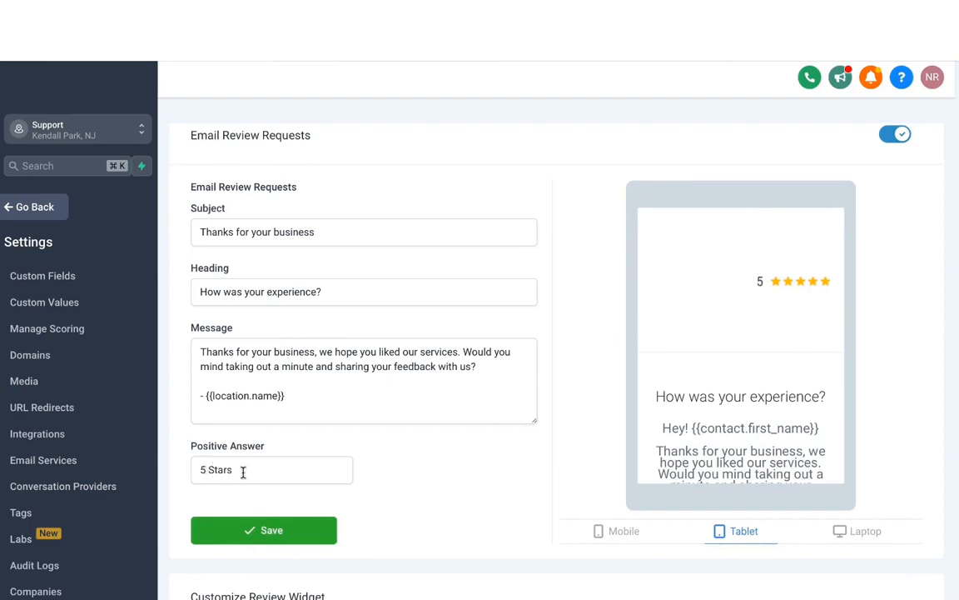
pyautogui.scroll(-5, 728, 326)
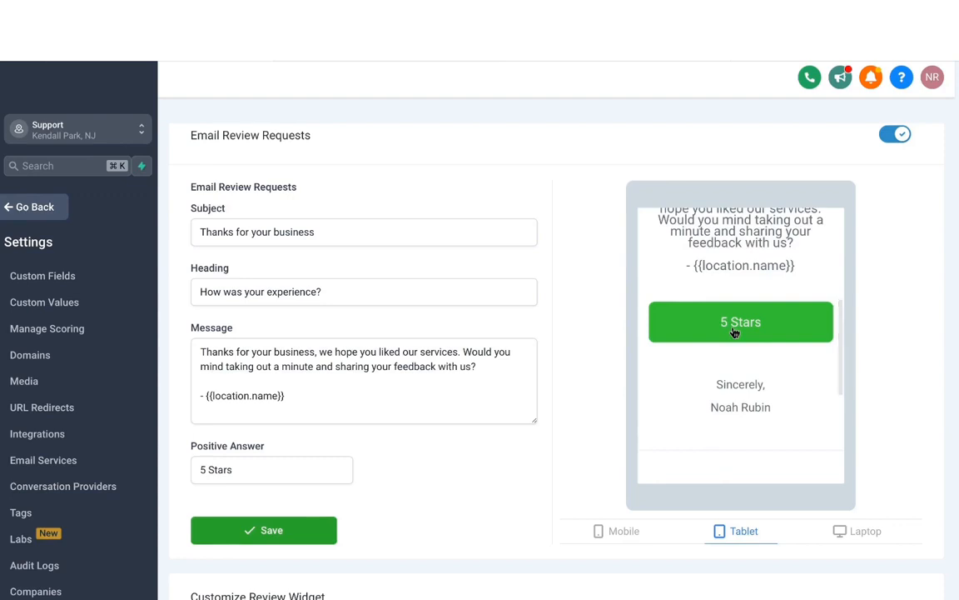
pyautogui.click(735, 331)
pyautogui.scroll(-1, 383, 431)
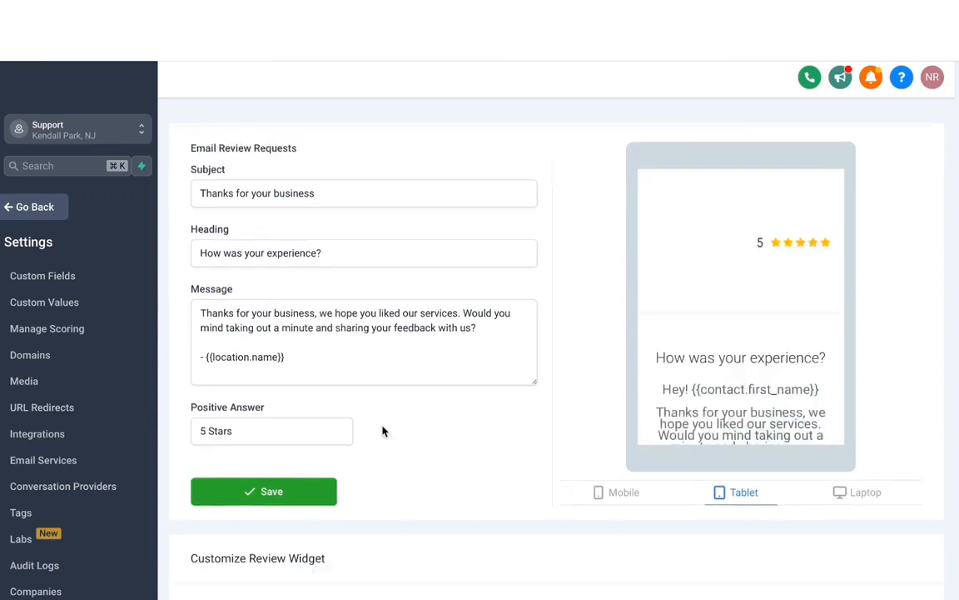
# - Save the email review request settings and leave settings for the Reputation overview
pyautogui.click(313, 497)
pyautogui.scroll(-1, 437, 444)
pyautogui.click(33, 206)
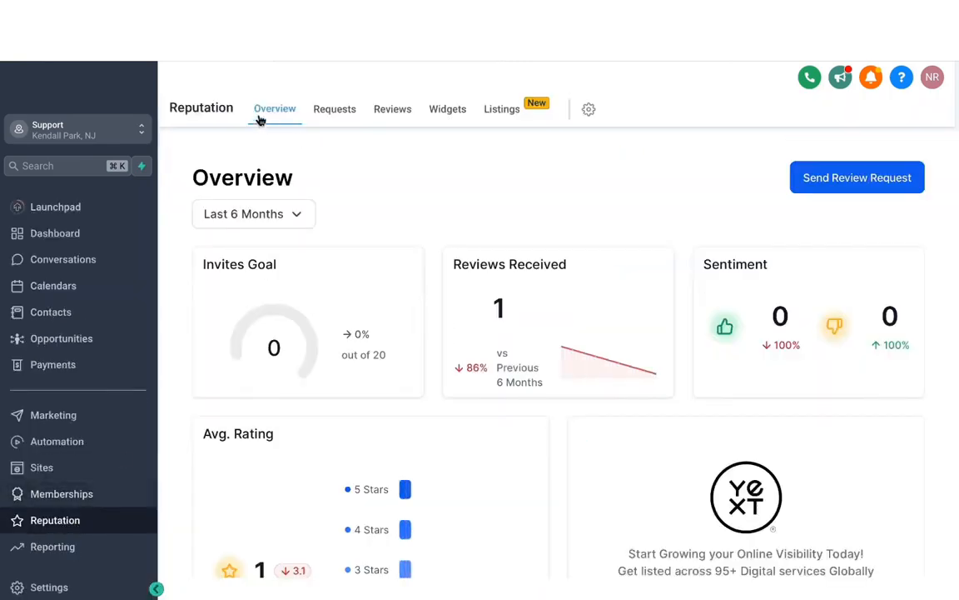
# - Examine the Reputation overview dashboard, its date range options and the rating, trend and latest review panels
pyautogui.doubleClick(485, 188)
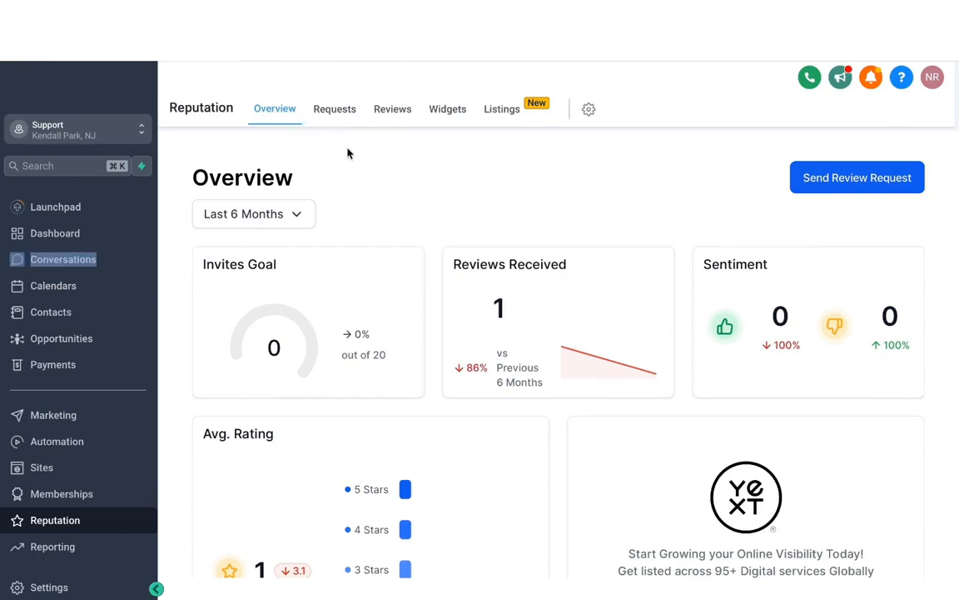
pyautogui.click(300, 225)
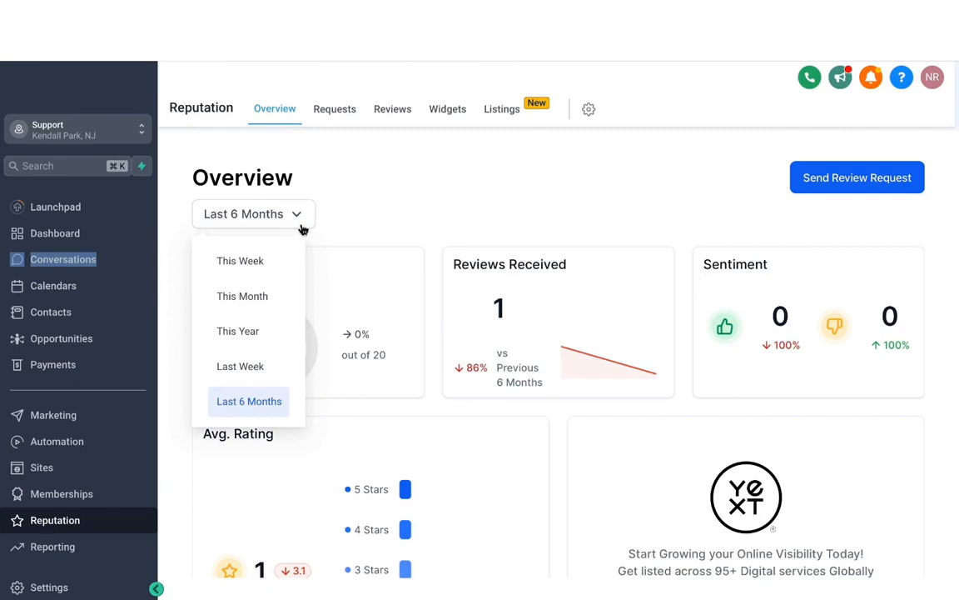
pyautogui.click(446, 200)
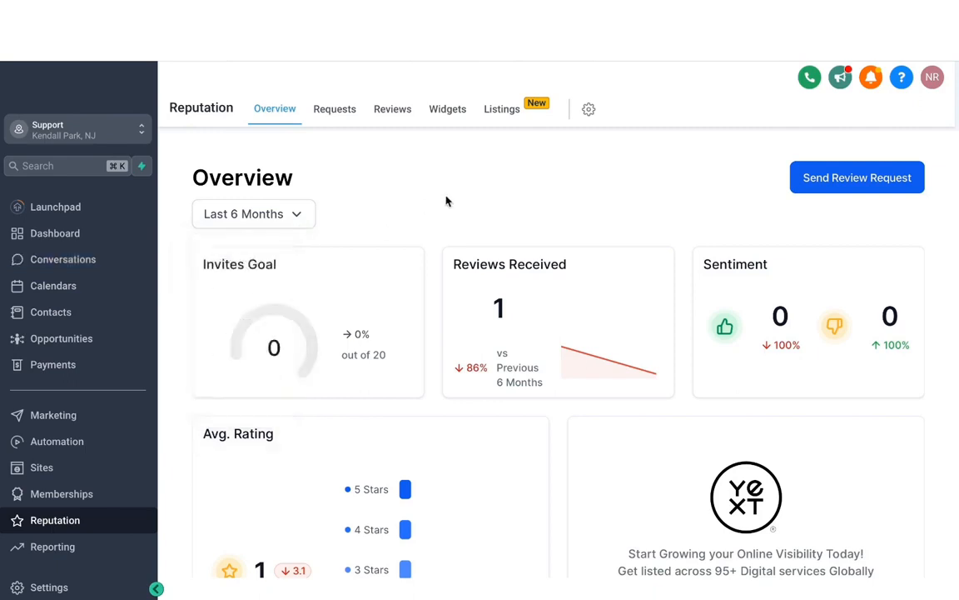
pyautogui.scroll(-3, 535, 300)
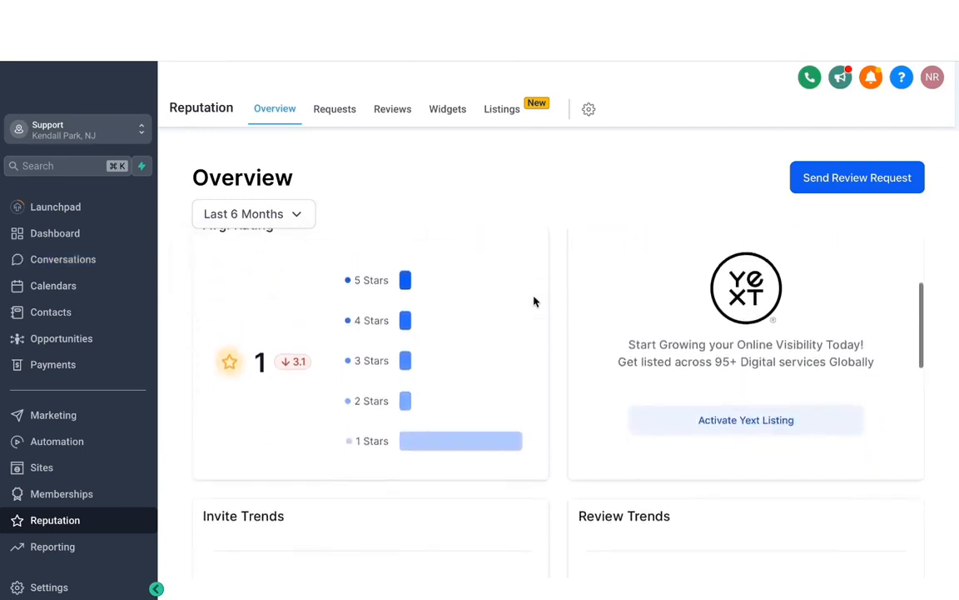
pyautogui.scroll(1, 535, 302)
pyautogui.scroll(-1, 536, 301)
pyautogui.scroll(1, 533, 301)
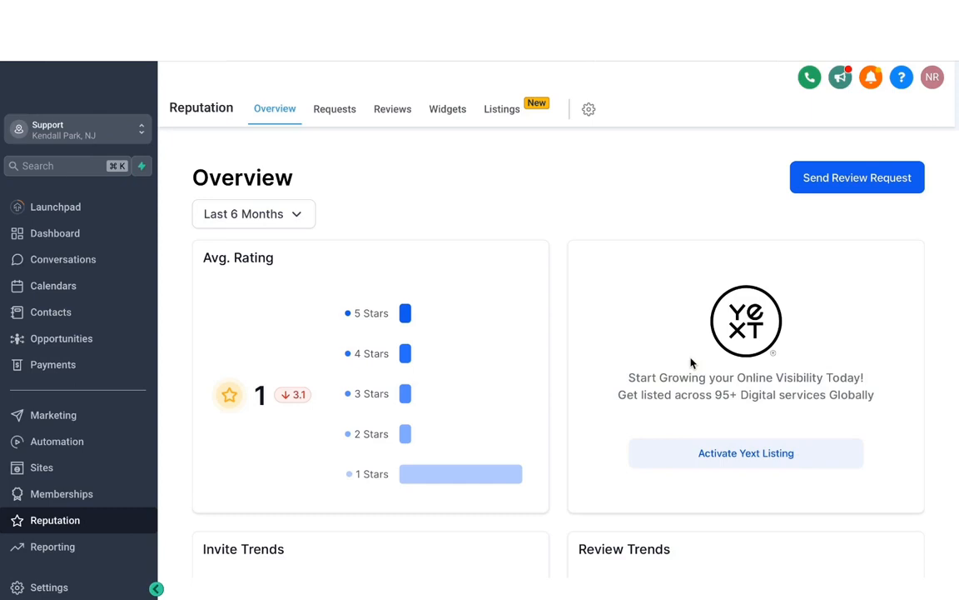
pyautogui.scroll(-3, 691, 363)
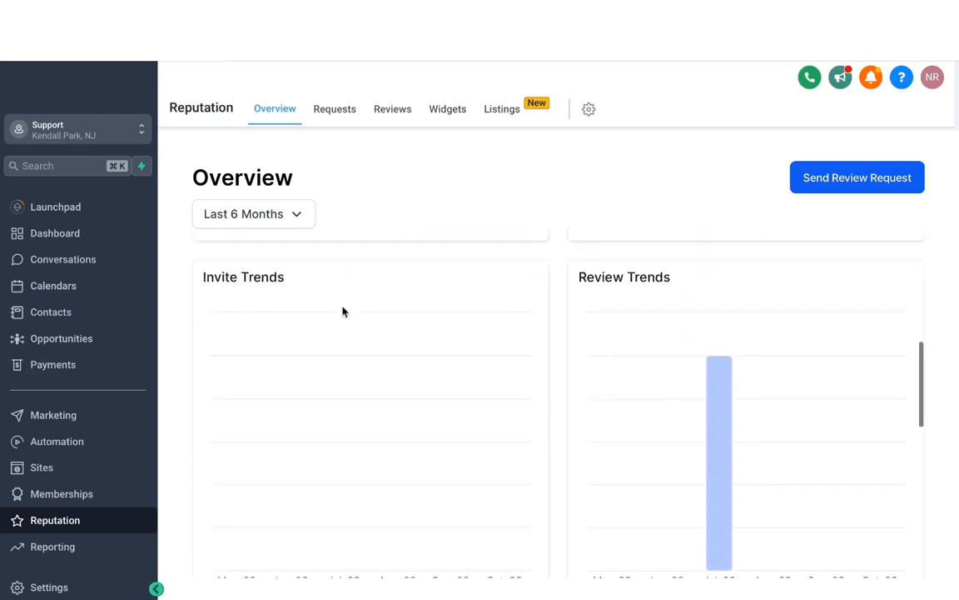
pyautogui.scroll(-1, 514, 311)
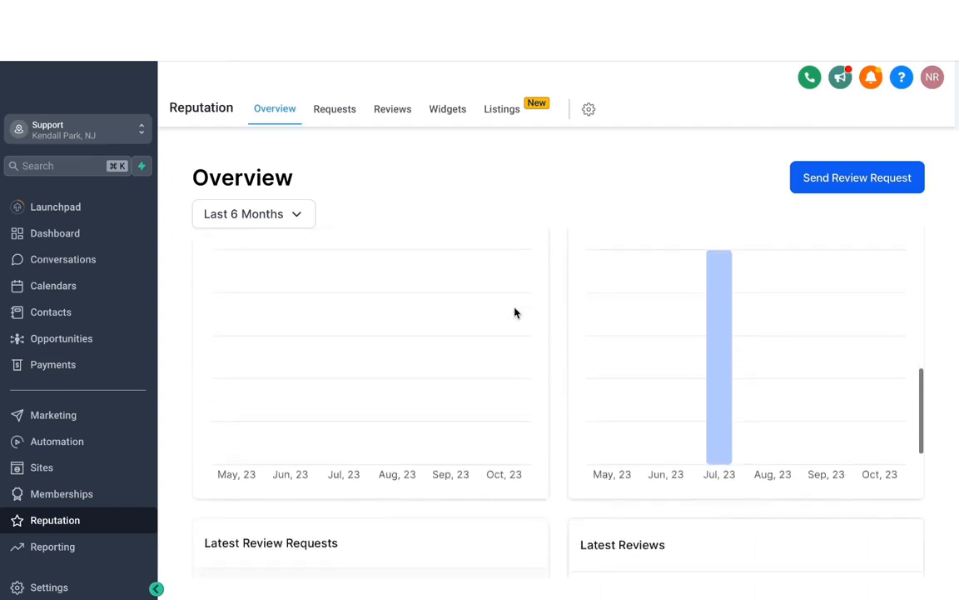
pyautogui.scroll(-1, 514, 312)
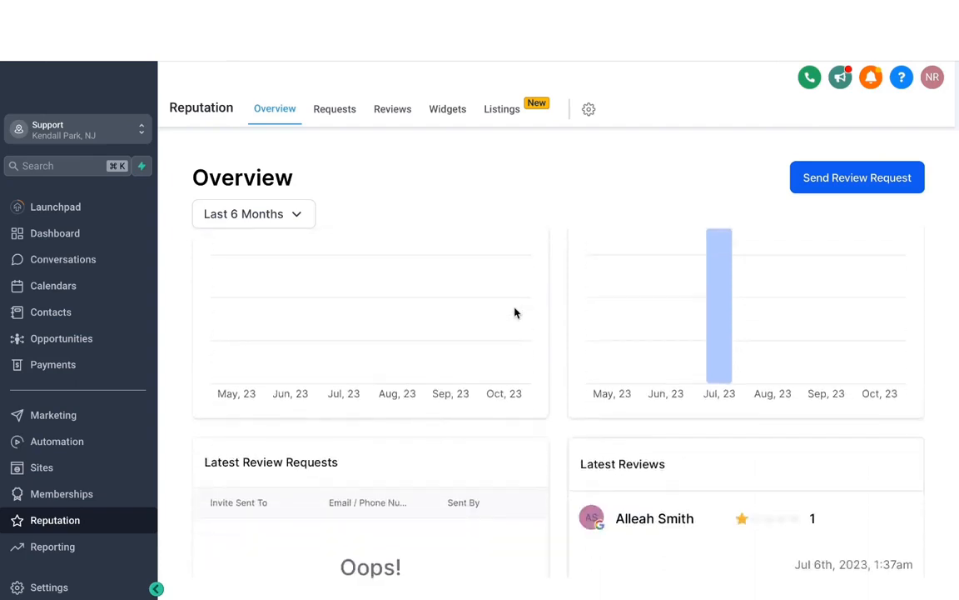
pyautogui.scroll(-3, 514, 312)
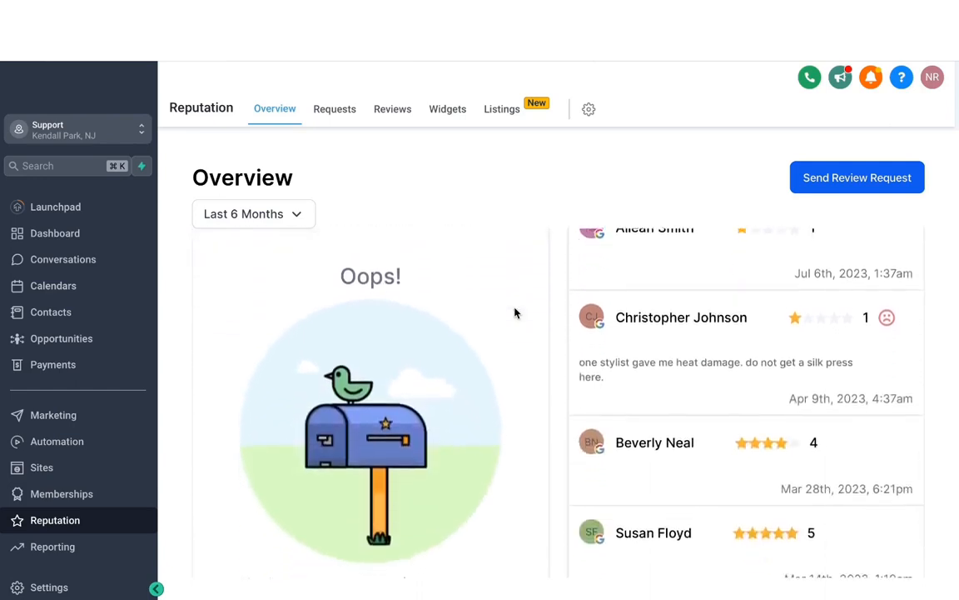
# - Send an SMS review request to a new contact by pasting their phone number and creating the contact
pyautogui.click(831, 189)
pyautogui.click(458, 212)
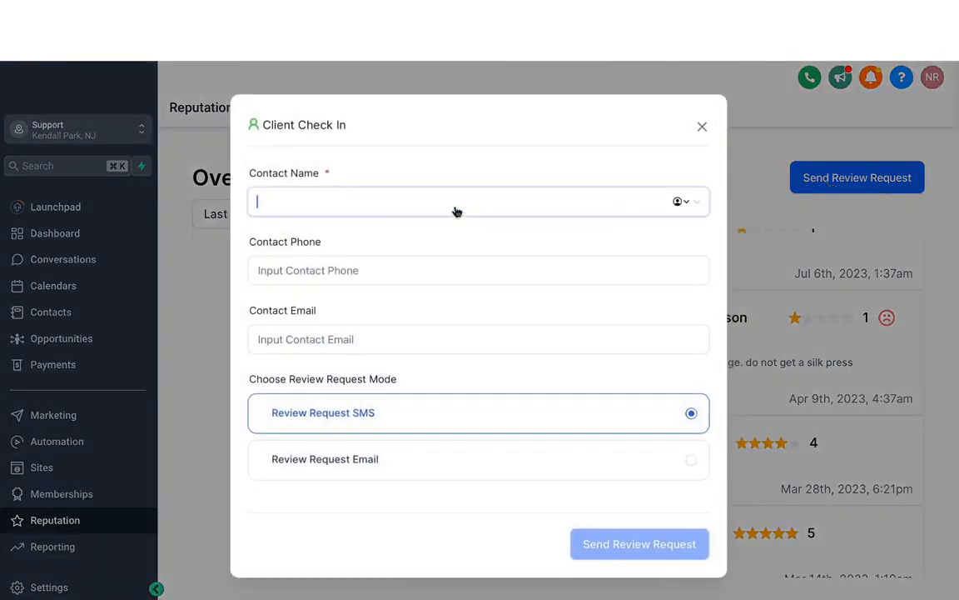
pyautogui.write('mavix')
pyautogui.hotkey('ctrl', 'a')
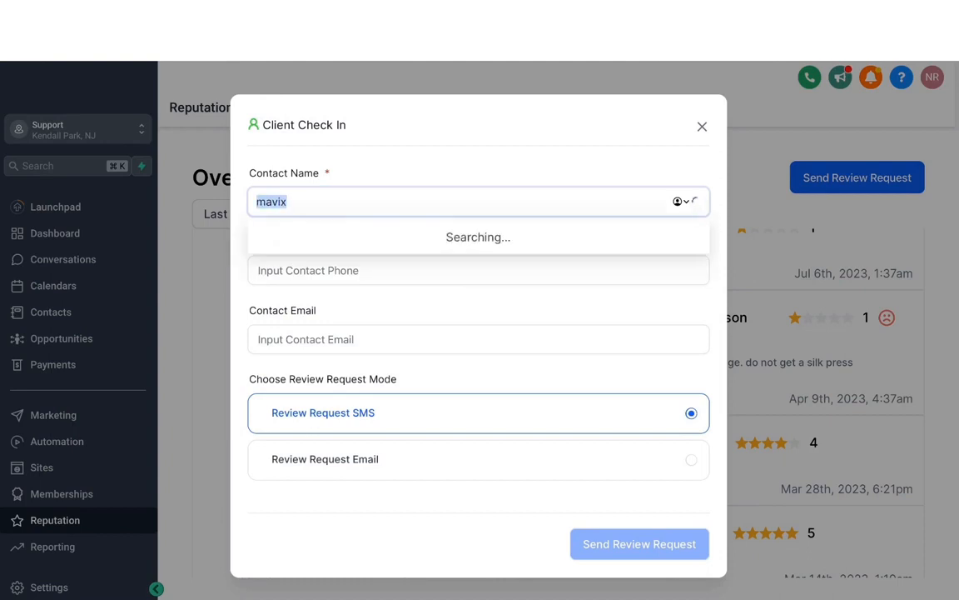
pyautogui.hotkey('ctrl', 'v')
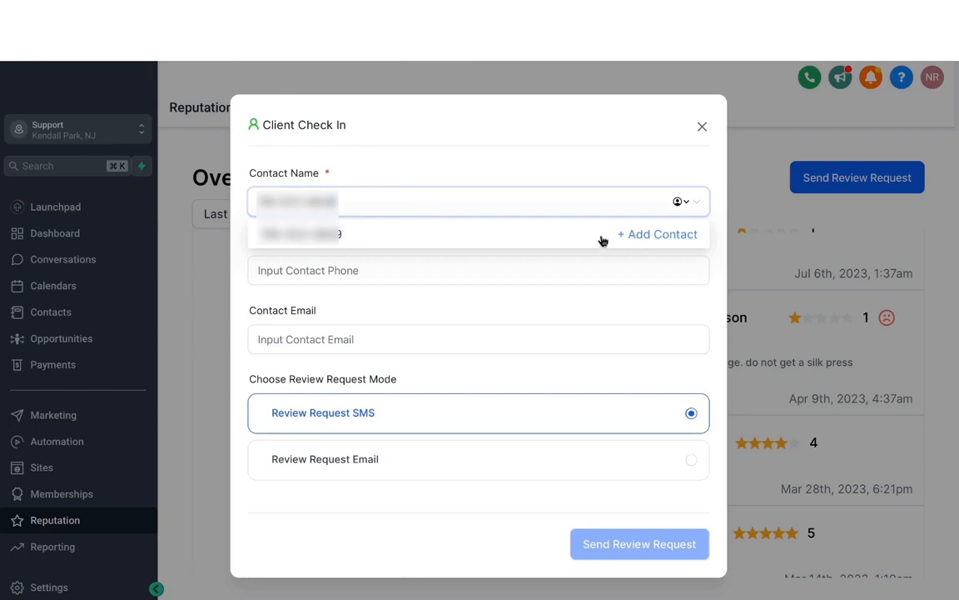
pyautogui.click(649, 238)
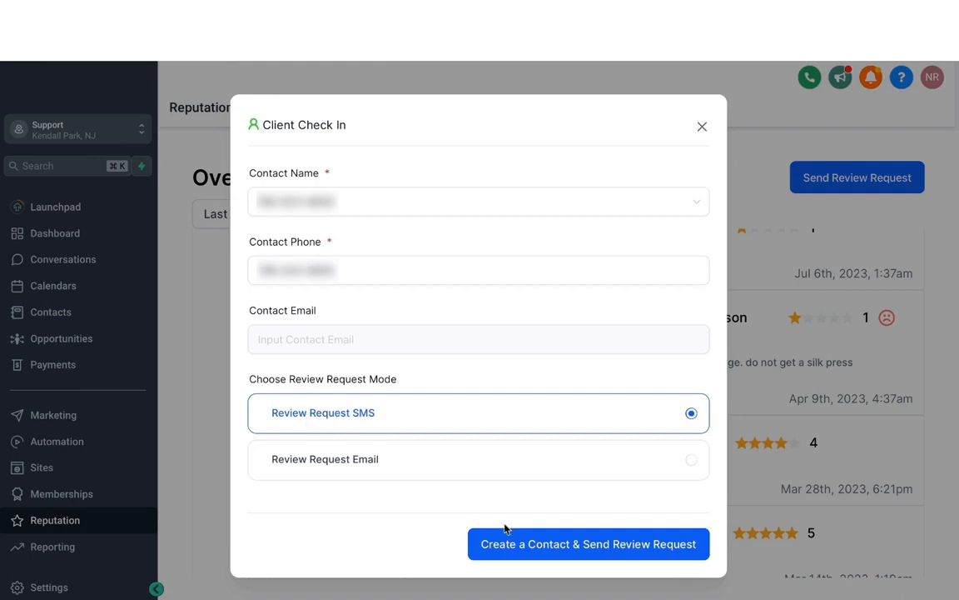
pyautogui.click(558, 550)
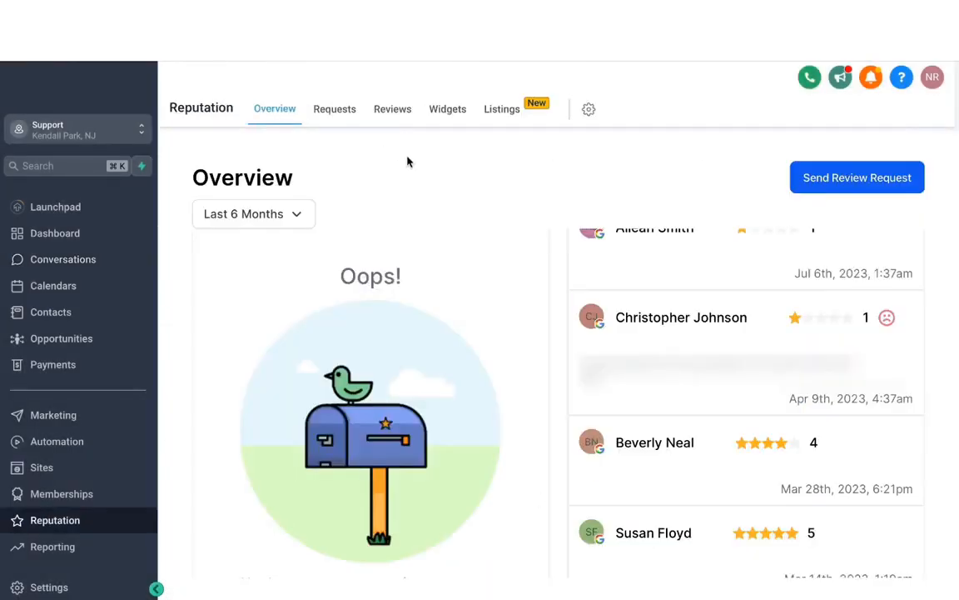
# - Examine the sent requests list and the reviews page, including its source filter and reply box
pyautogui.click(335, 112)
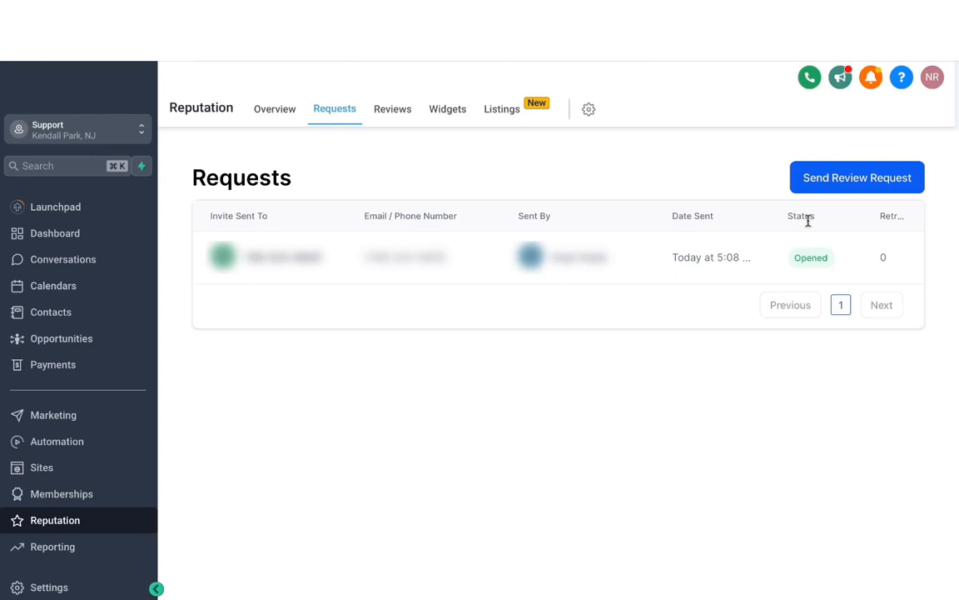
pyautogui.click(393, 111)
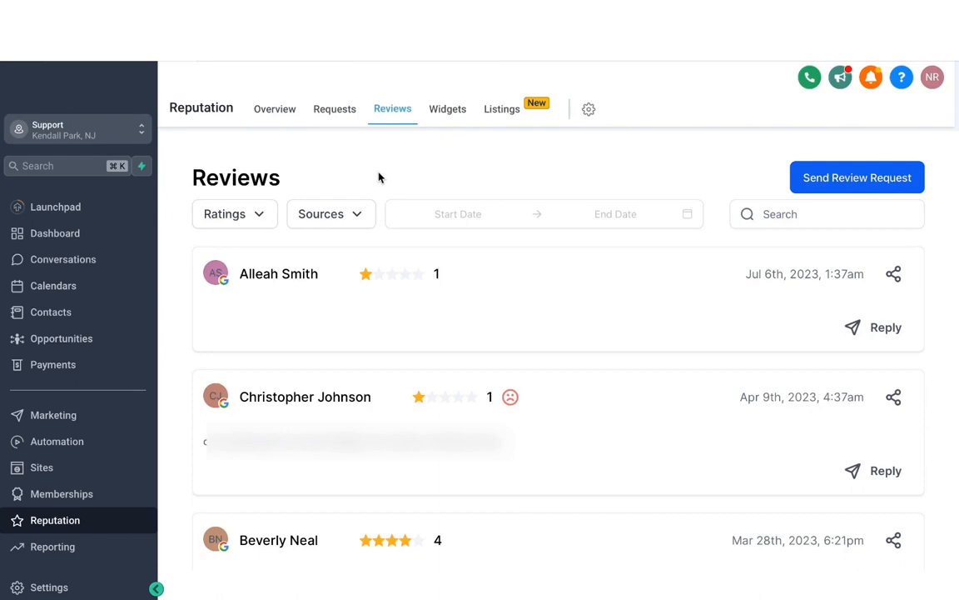
pyautogui.click(356, 217)
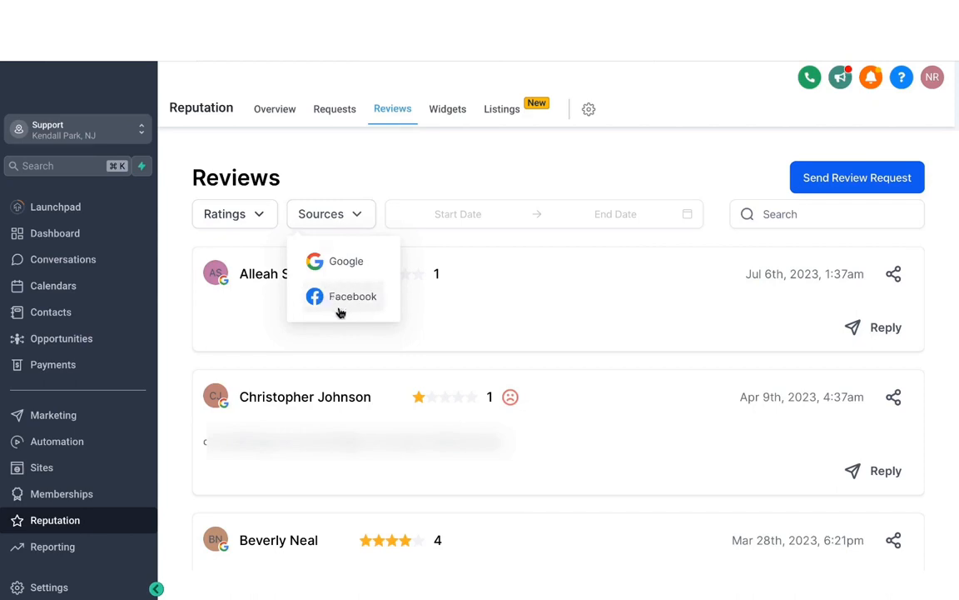
pyautogui.click(534, 316)
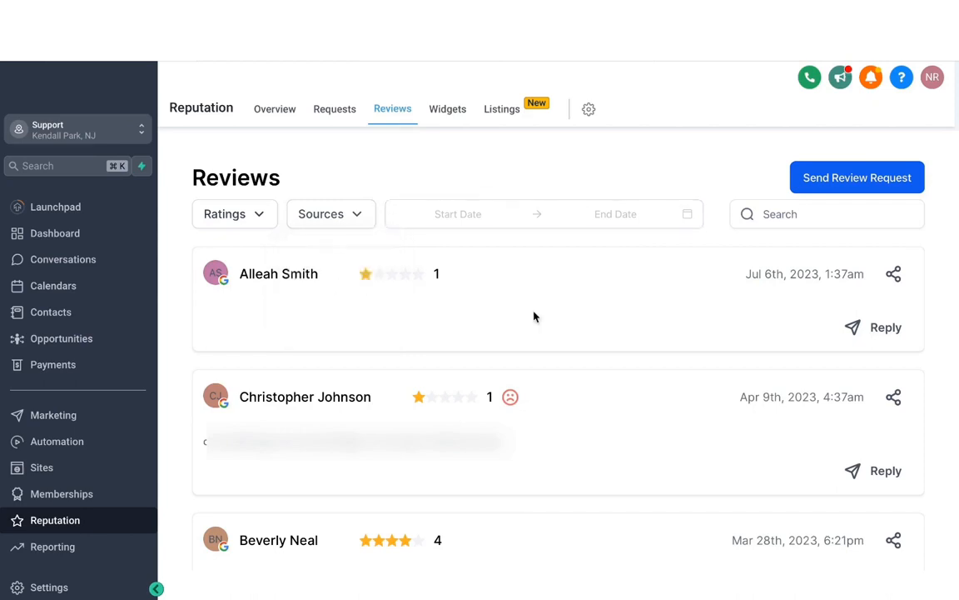
pyautogui.scroll(-10, 458, 331)
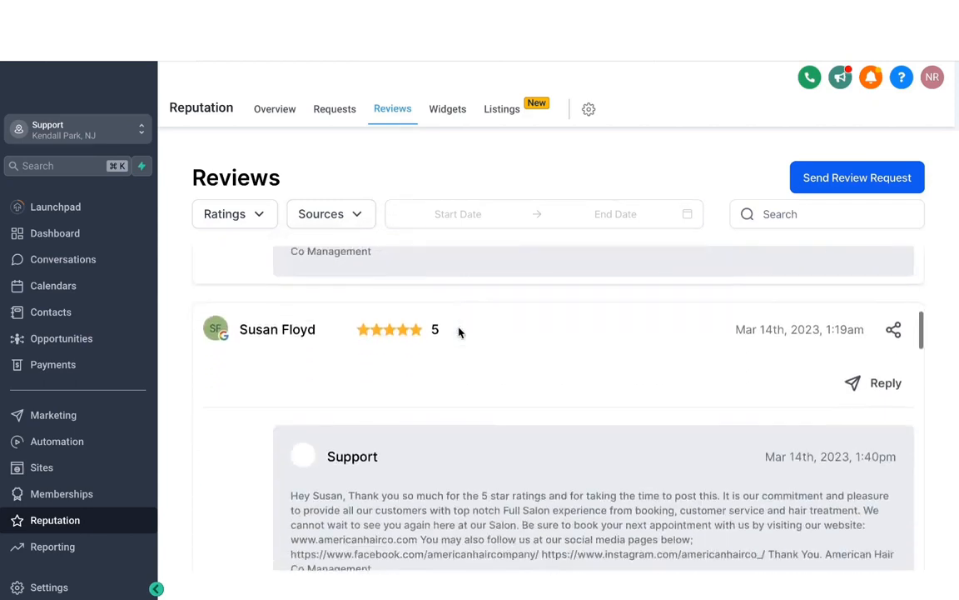
pyautogui.scroll(10, 458, 332)
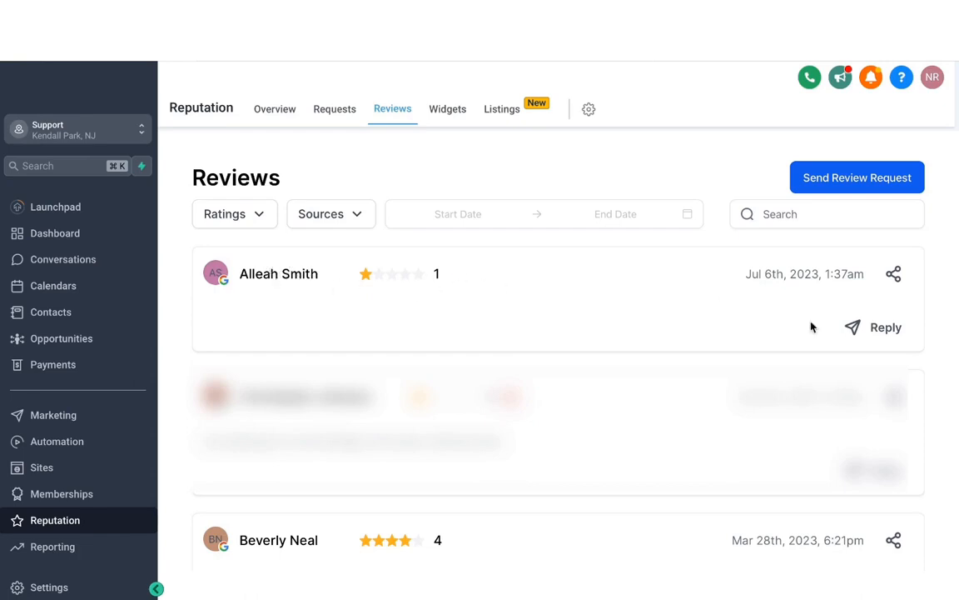
pyautogui.click(883, 328)
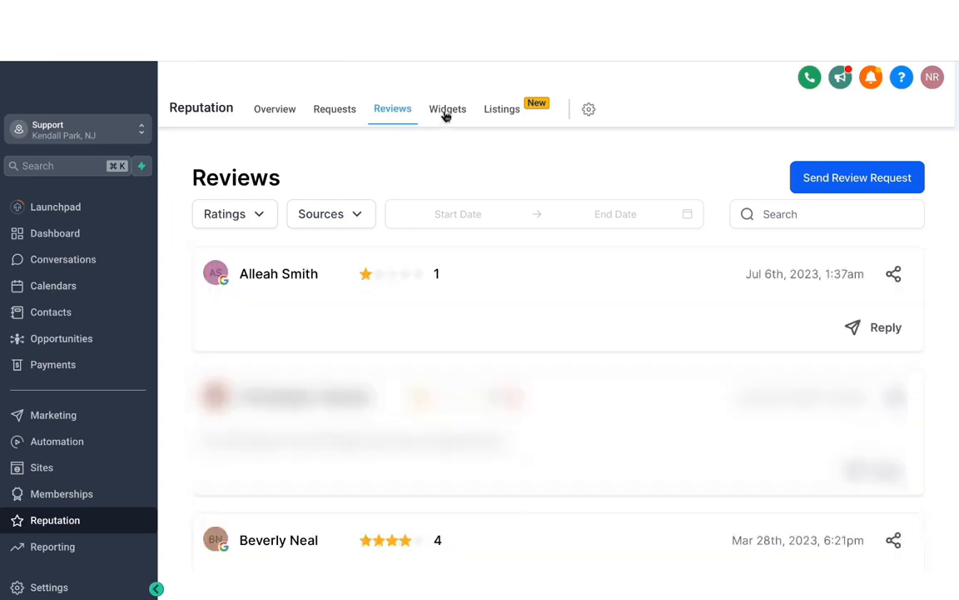
# - Create a new review widget and set its widget type to Masonry
pyautogui.click(446, 116)
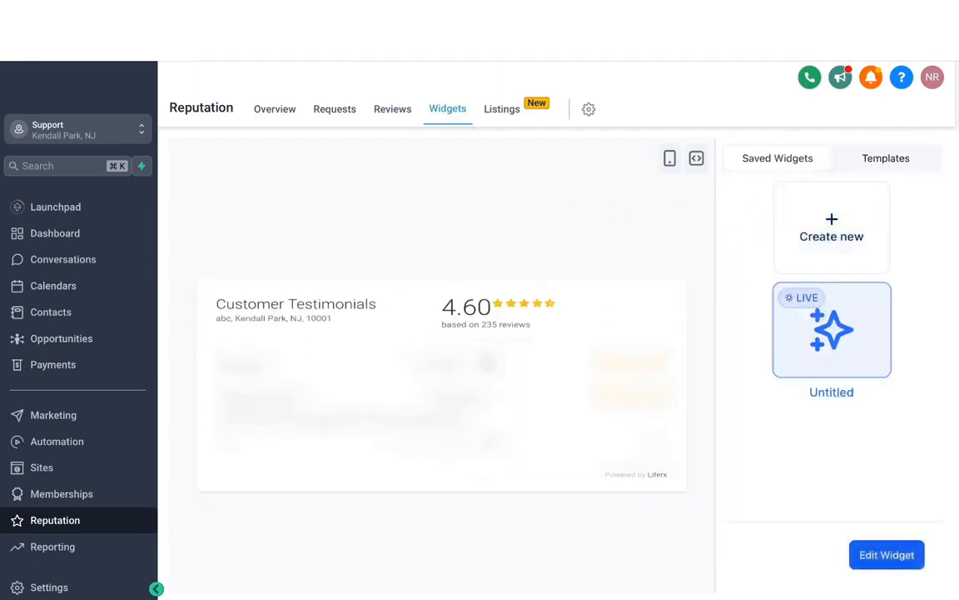
pyautogui.click(829, 240)
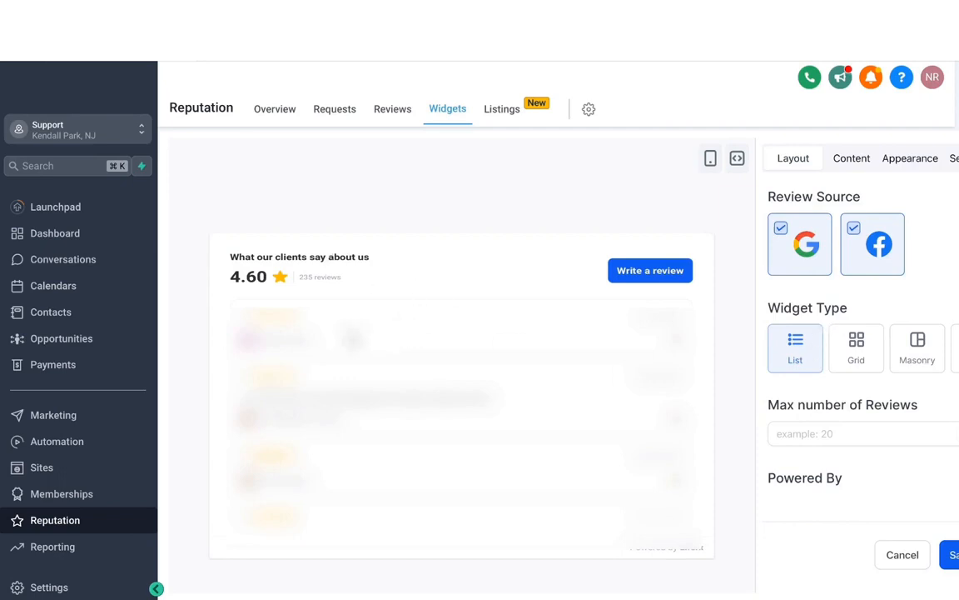
pyautogui.scroll(-1, 455, 387)
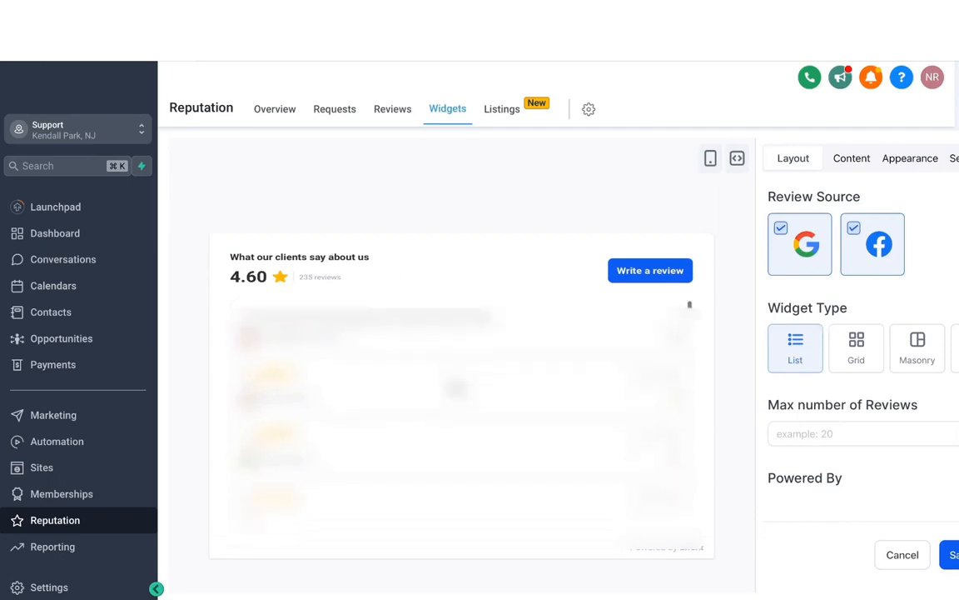
pyautogui.click(856, 359)
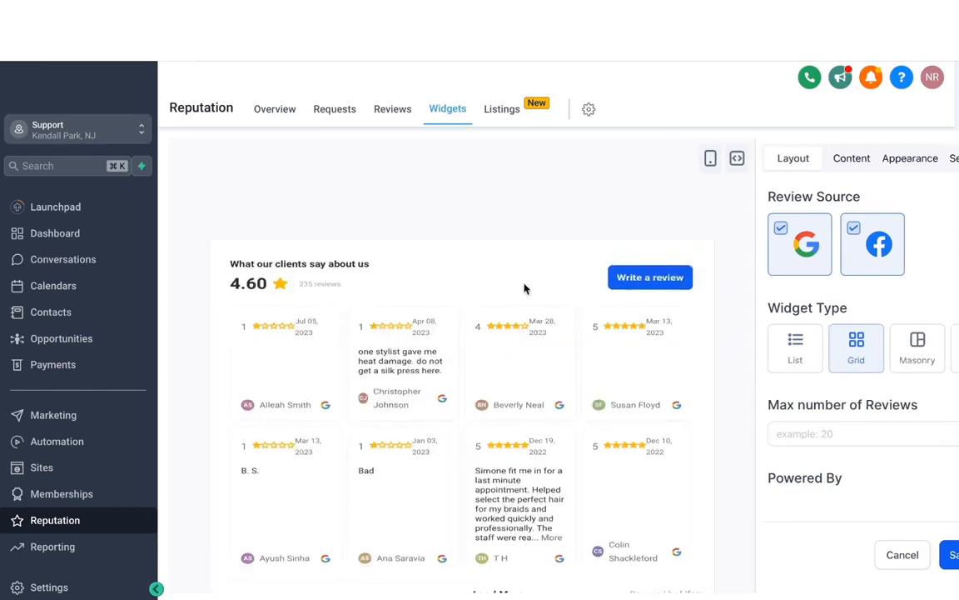
pyautogui.click(909, 356)
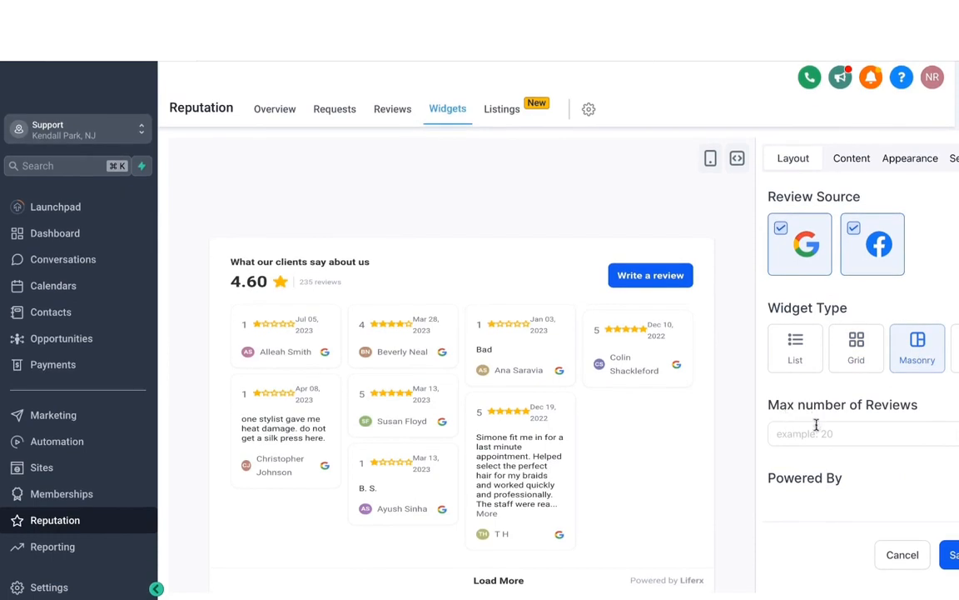
# - Limit the widget to a maximum of 10 reviews and to Google reviews only
pyautogui.click(820, 434)
pyautogui.write('10')
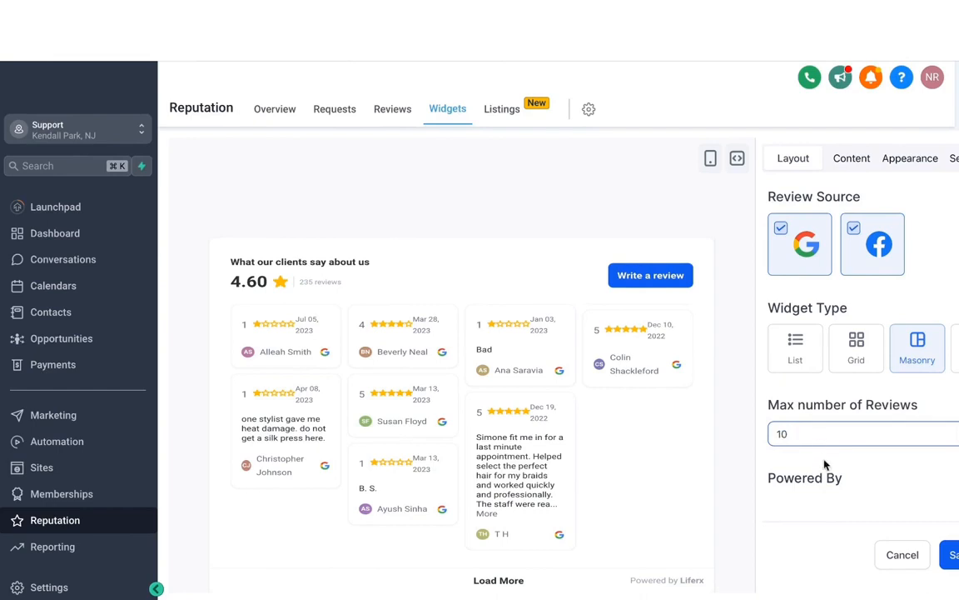
pyautogui.click(832, 467)
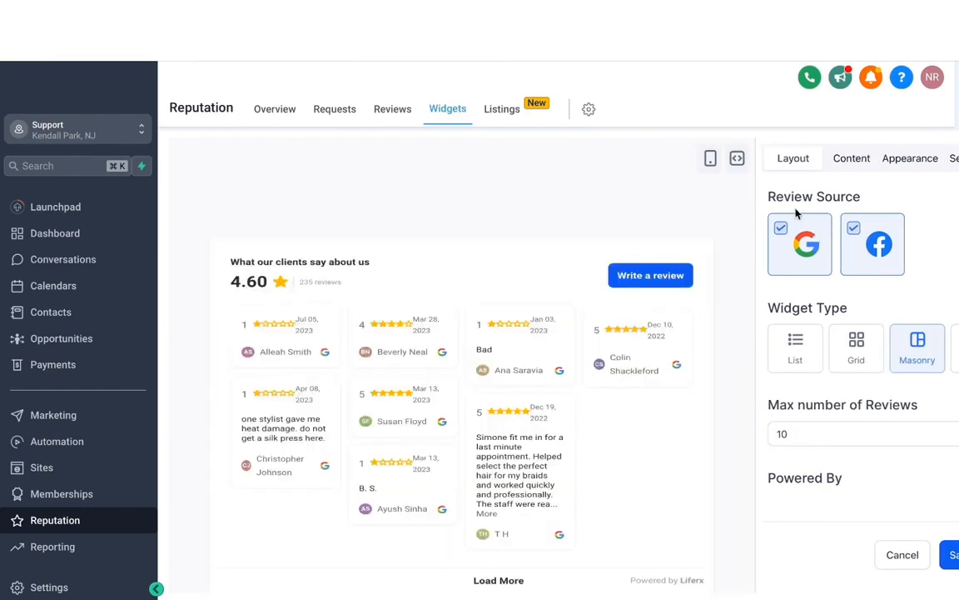
pyautogui.click(854, 232)
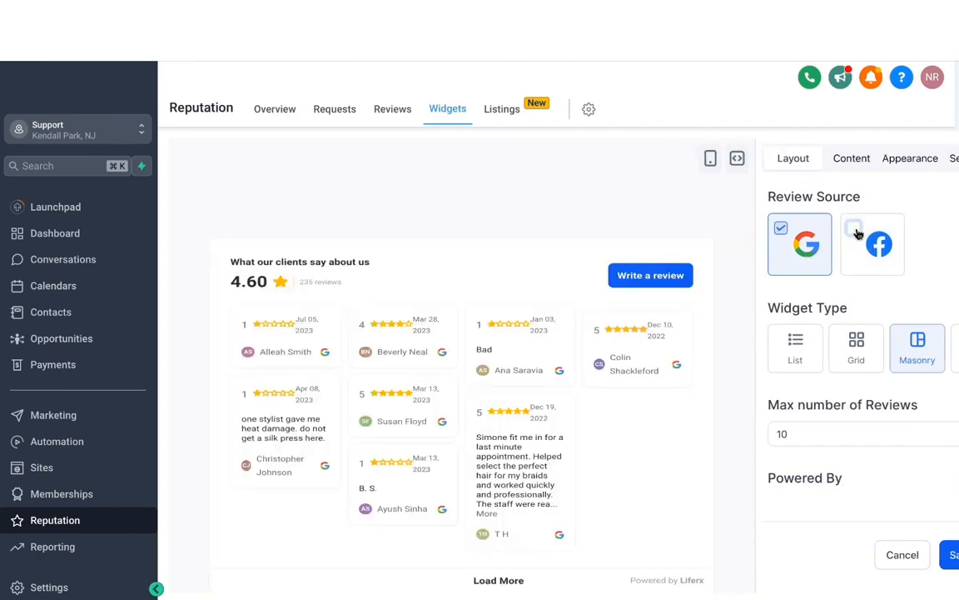
# - Set the widget title heading to "See what our customers have to say"
pyautogui.click(850, 160)
pyautogui.click(790, 239)
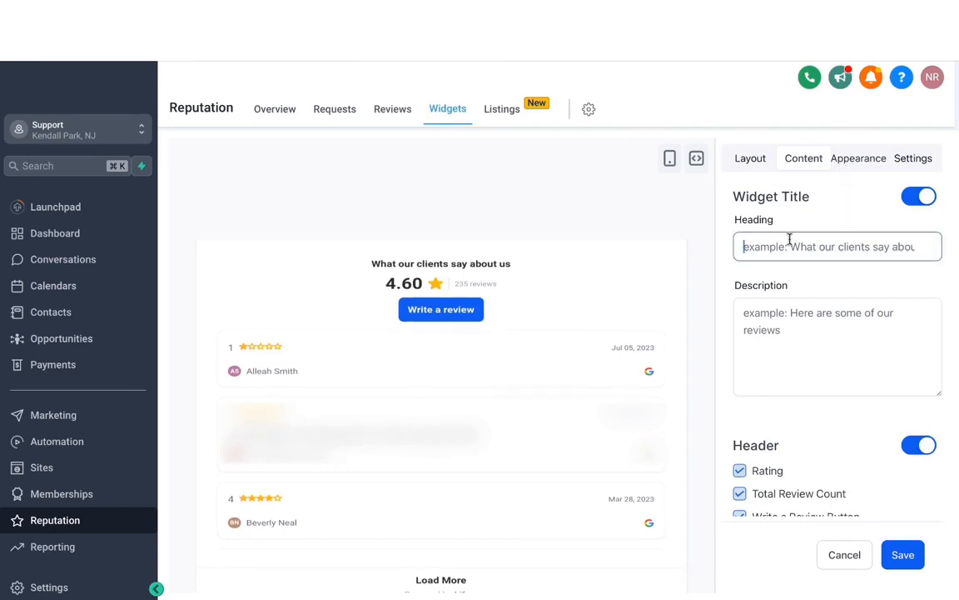
pyautogui.write('See what our cusotm')
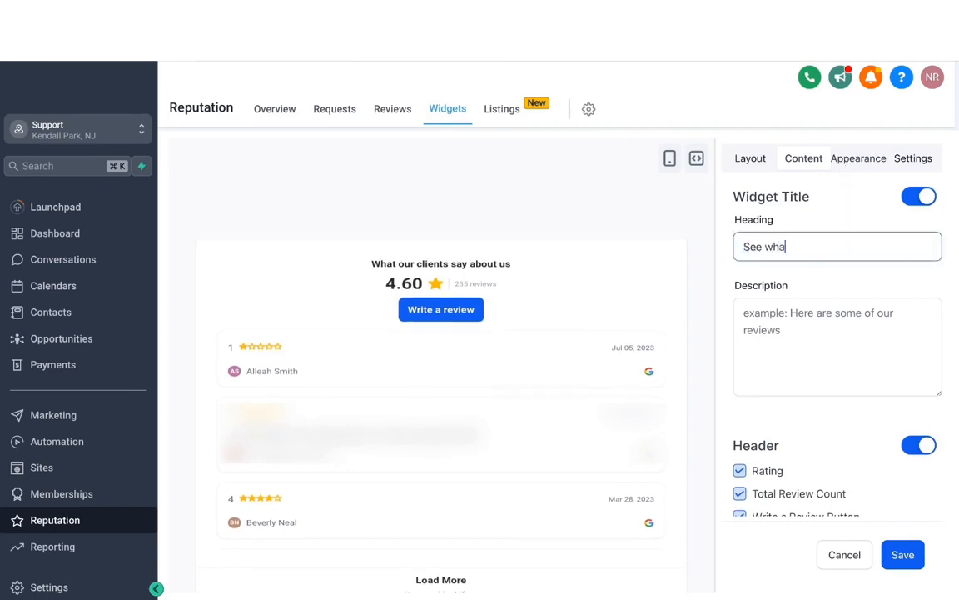
pyautogui.press('BackSpace')
pyautogui.press('BackSpace')
pyautogui.press('BackSpace')
pyautogui.write('tomers have to say')
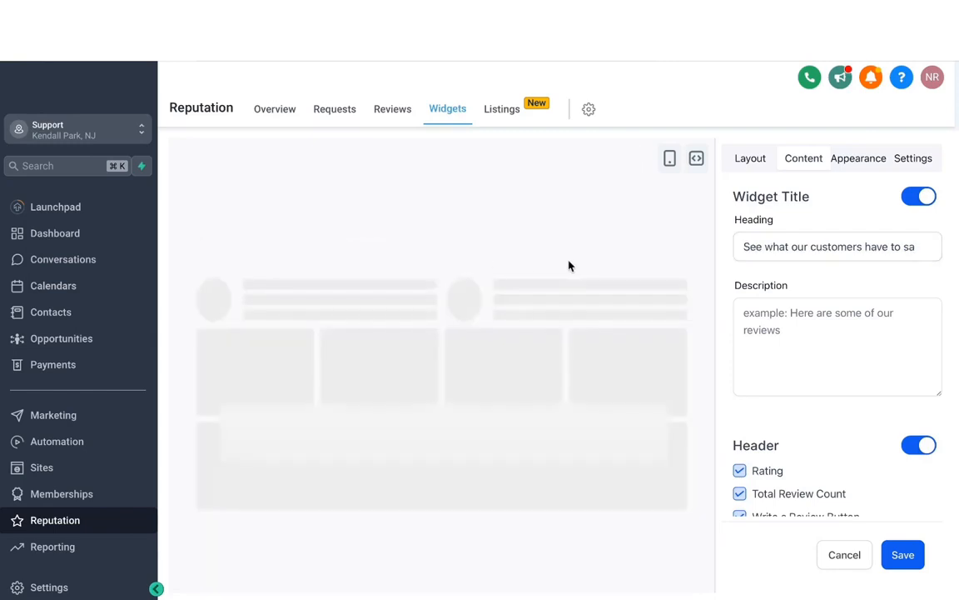
pyautogui.click(772, 313)
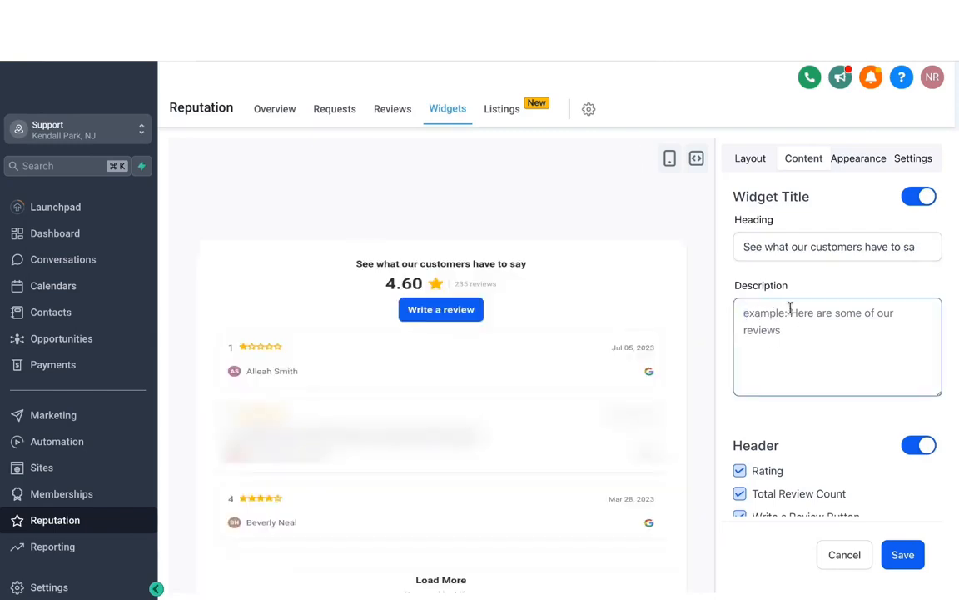
pyautogui.scroll(-1, 851, 448)
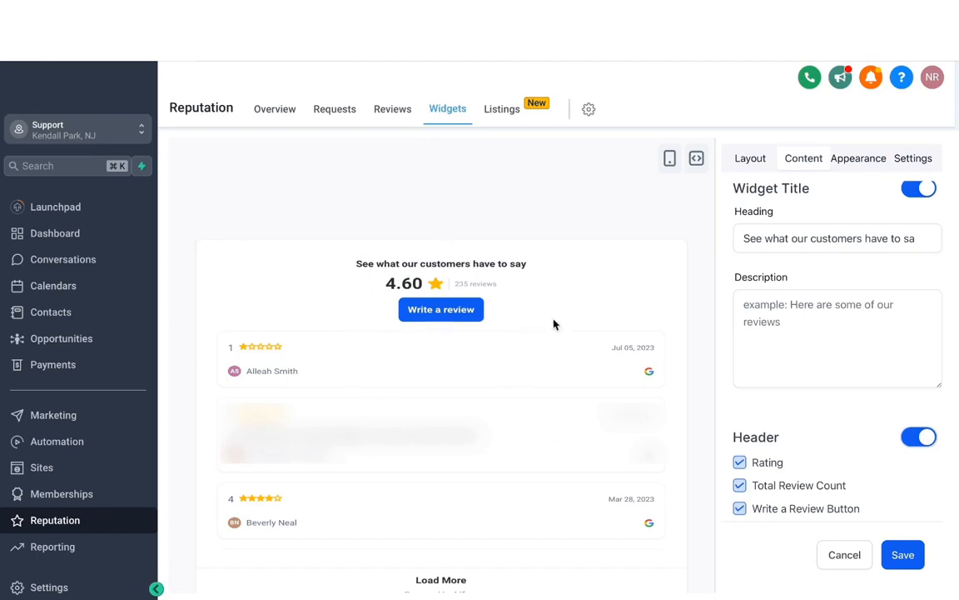
# - Set the widget theme to Dark and save the widget under the name "Google review widget"
pyautogui.click(858, 158)
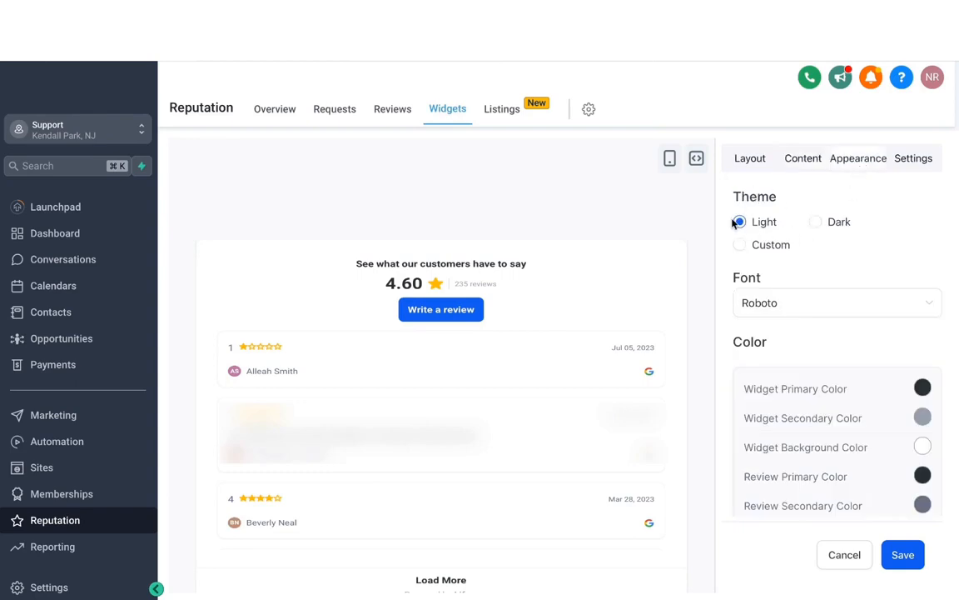
pyautogui.click(816, 221)
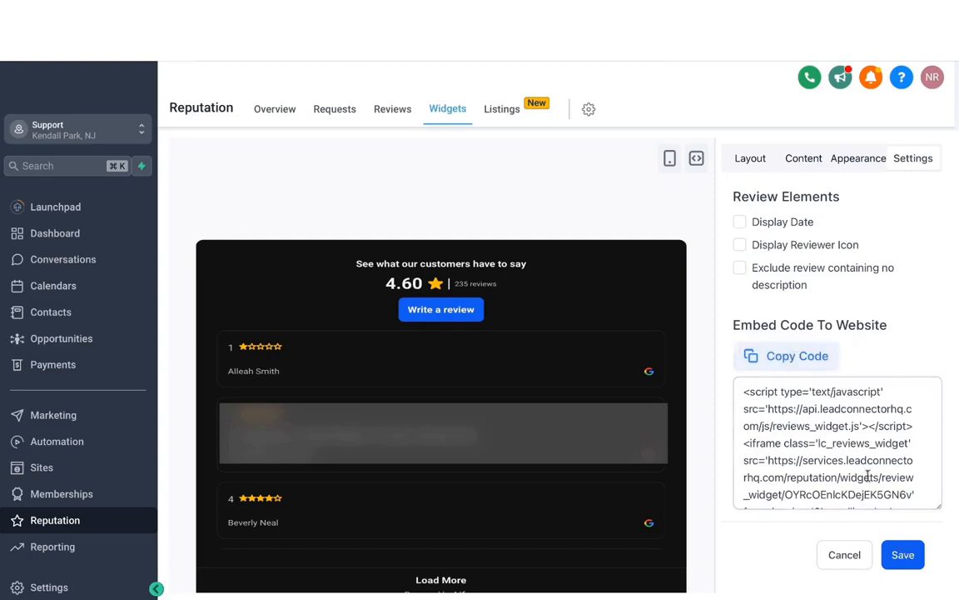
pyautogui.click(903, 554)
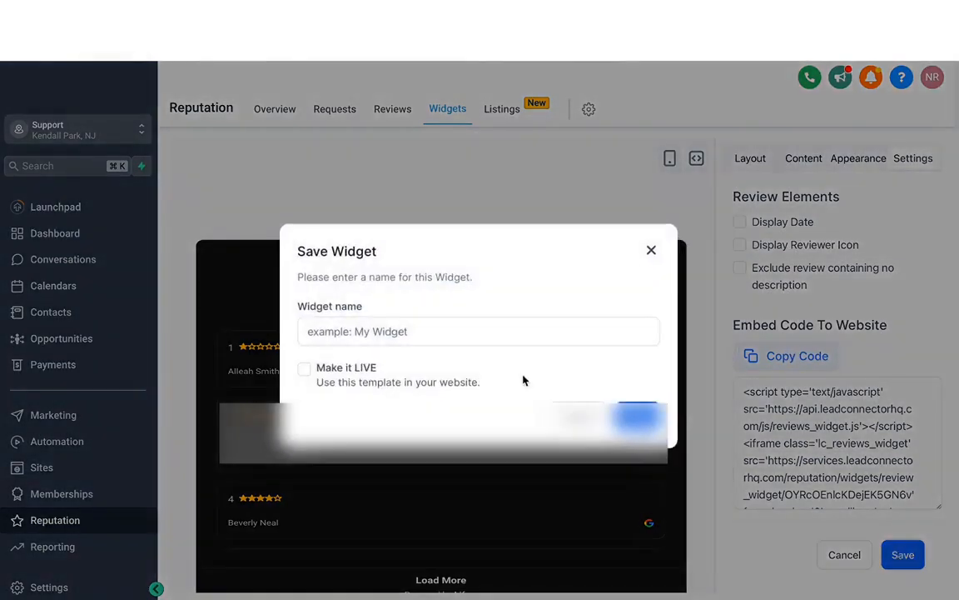
pyautogui.click(404, 333)
pyautogui.write('Google review widget')
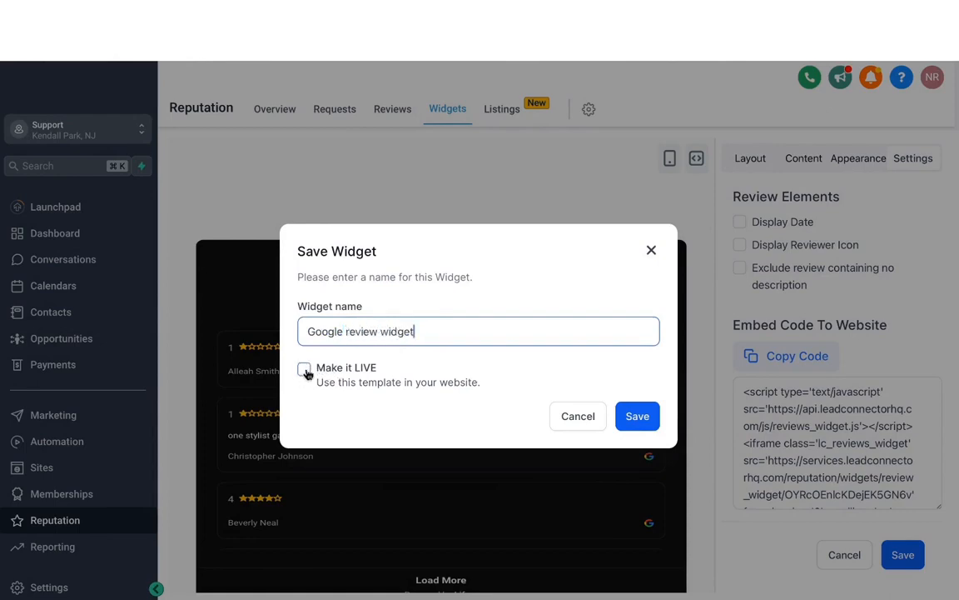
pyautogui.click(637, 416)
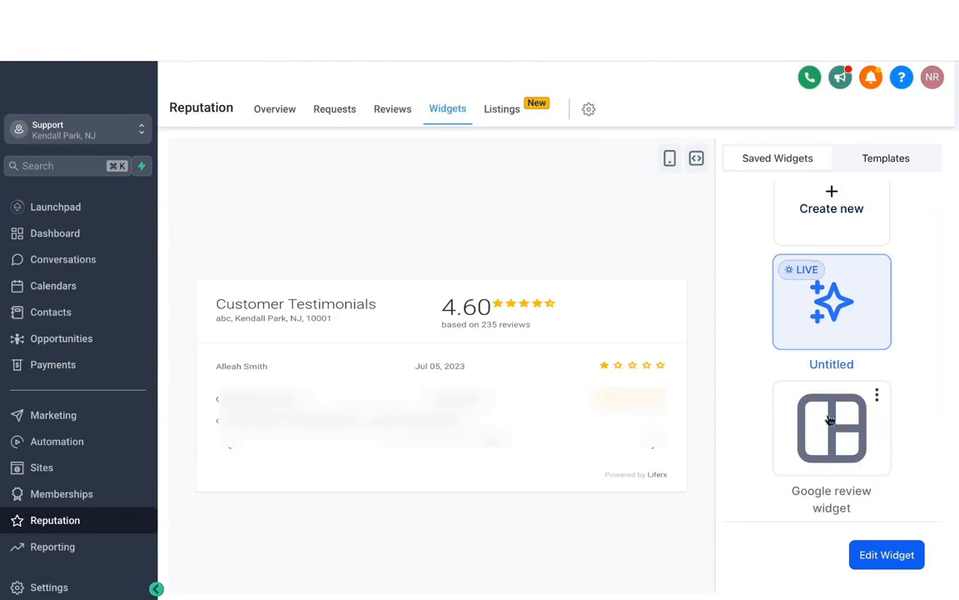
# - Open the Listings page of Reputation Management
pyautogui.scroll(1, 820, 329)
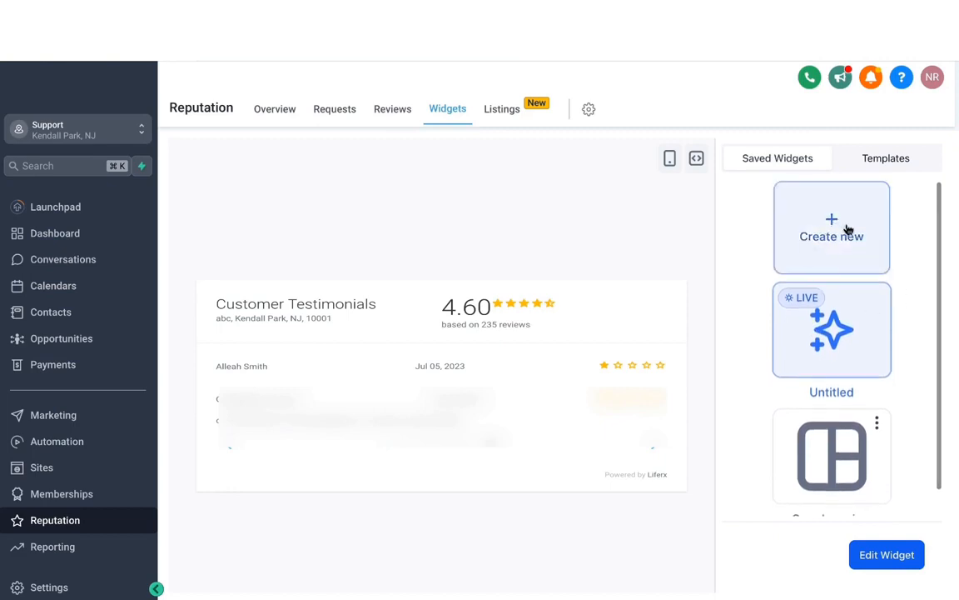
pyautogui.click(502, 108)
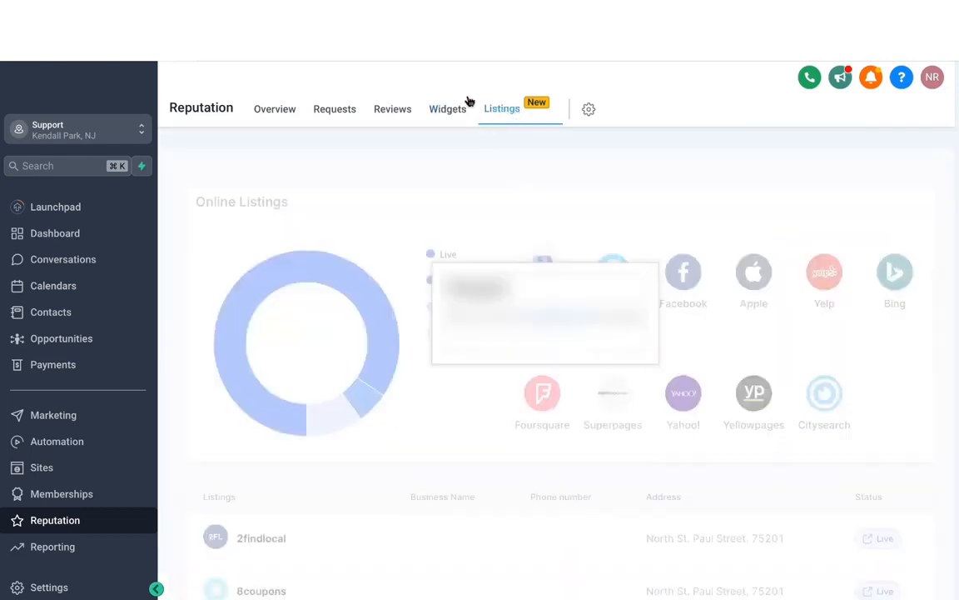